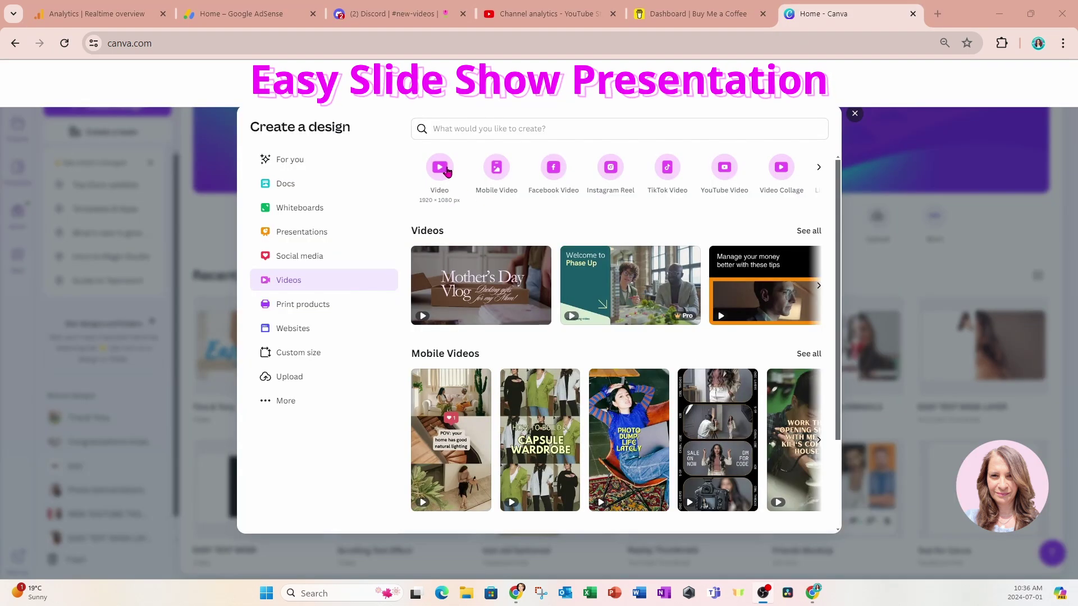
Create a 1920 × 1080 video design and close the Templates panel to show the blank page.
click(441, 169)
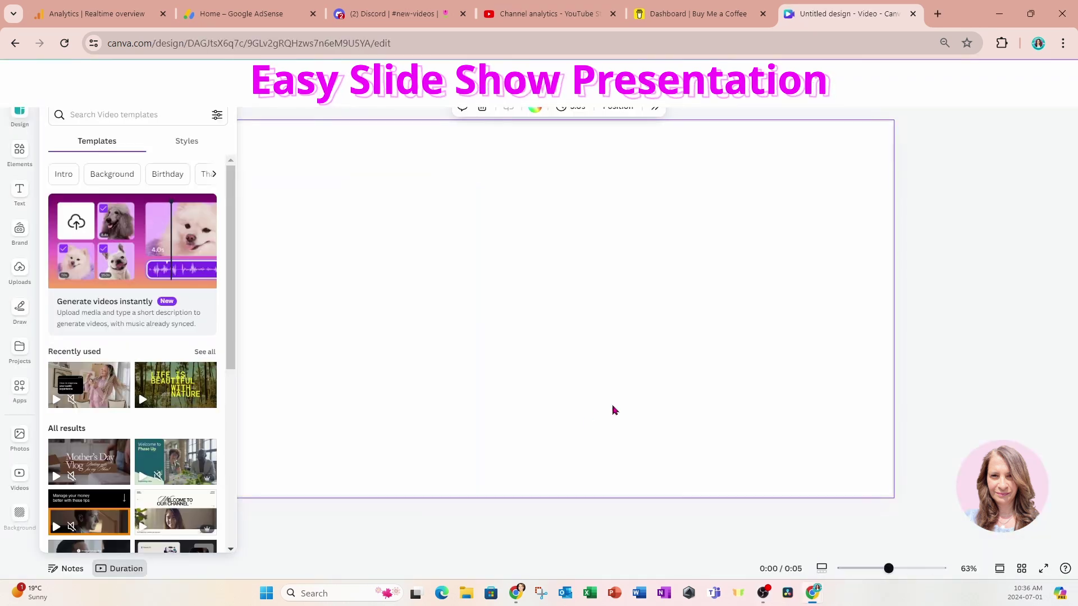
click(282, 110)
click(279, 110)
click(20, 111)
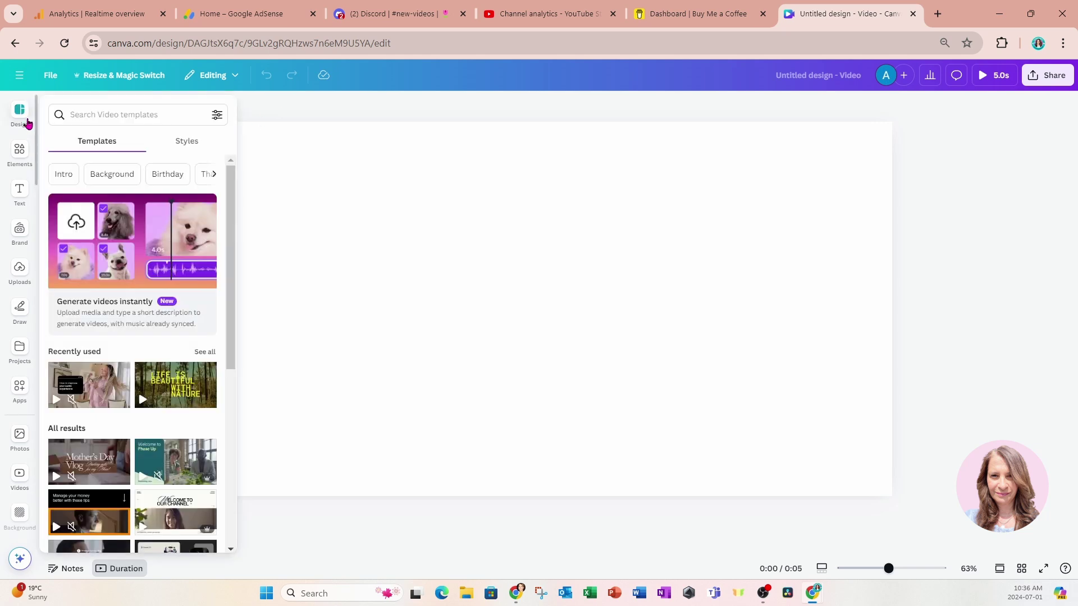
click(298, 176)
click(711, 243)
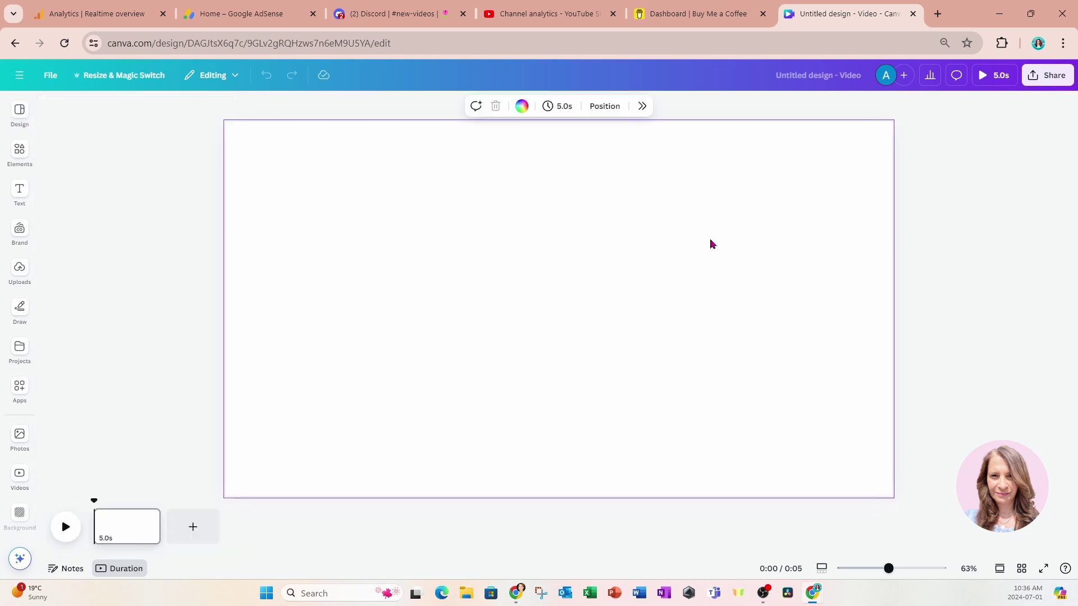
Try the scrolling page view, return to thumbnails, and open the Elements library.
click(999, 569)
click(999, 569)
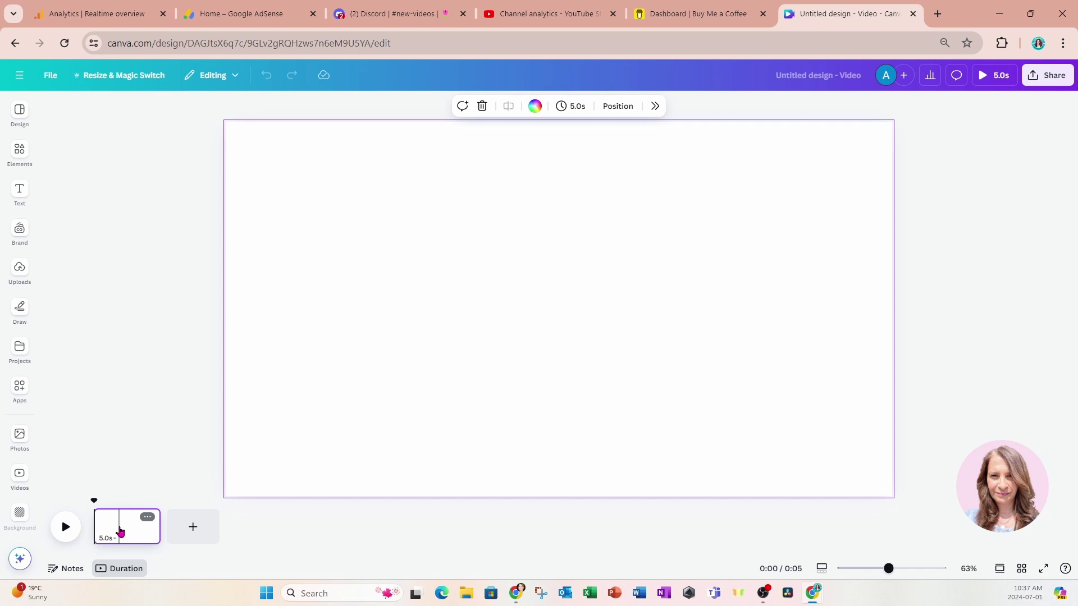
click(22, 161)
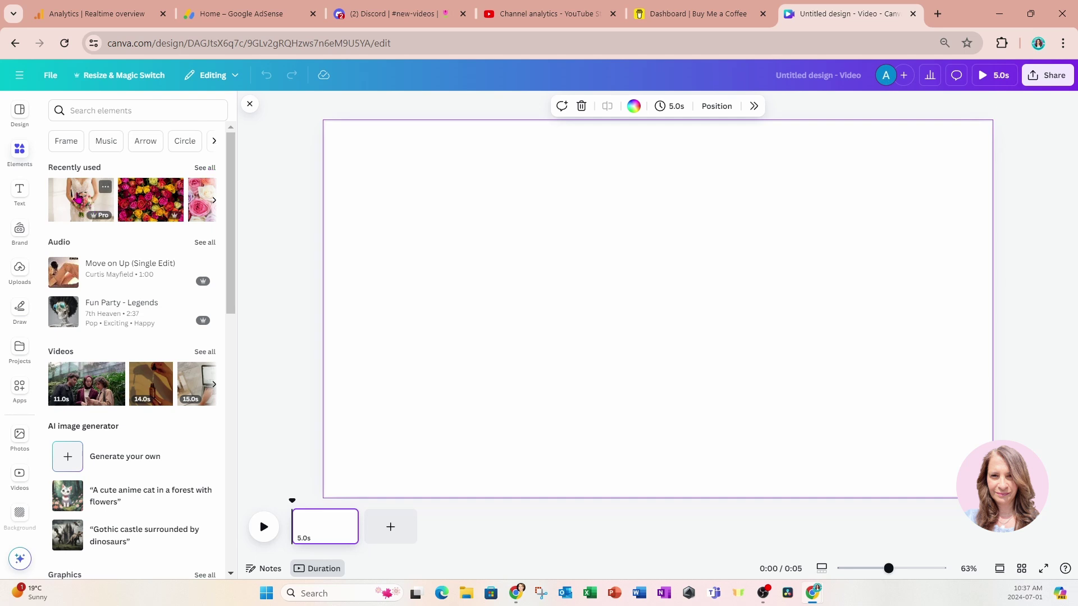
Put the bouquet, ceremony, staircase and dancing-couple photos on pages 1–4, adding a page for each.
click(78, 199)
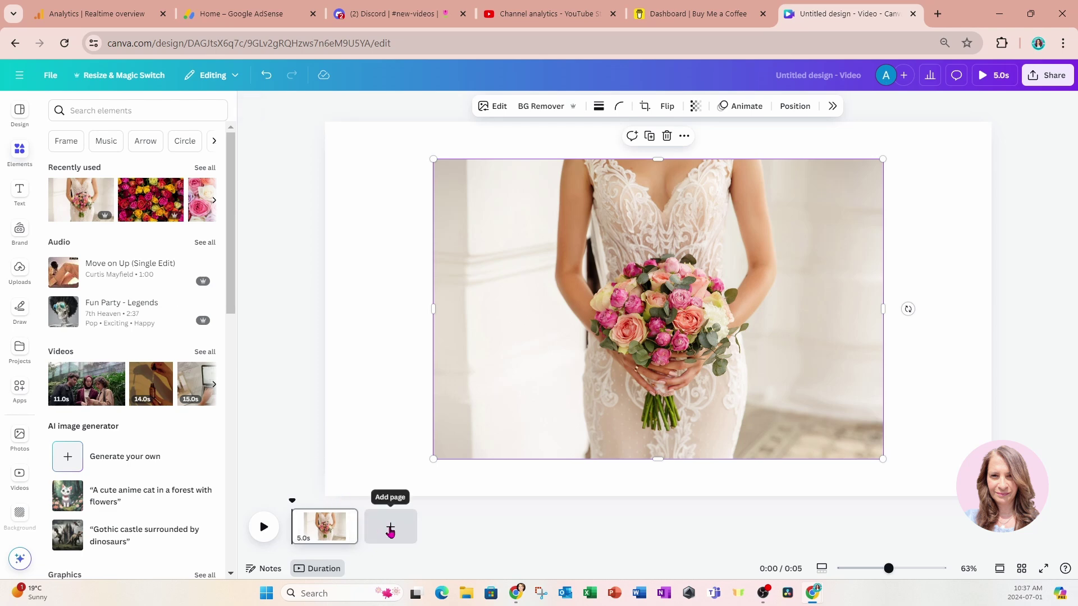
click(391, 529)
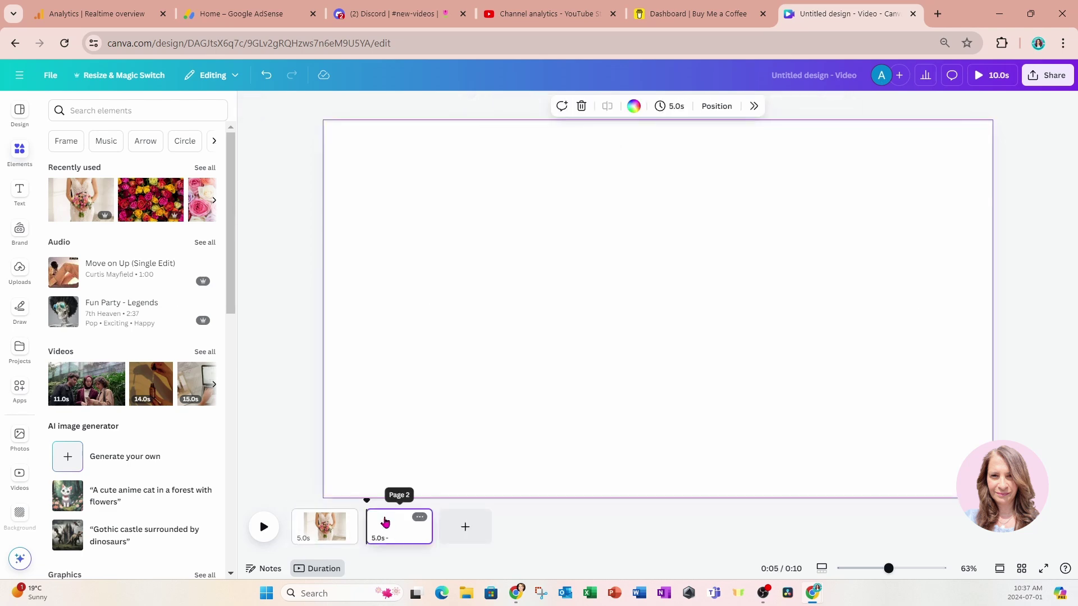
click(207, 168)
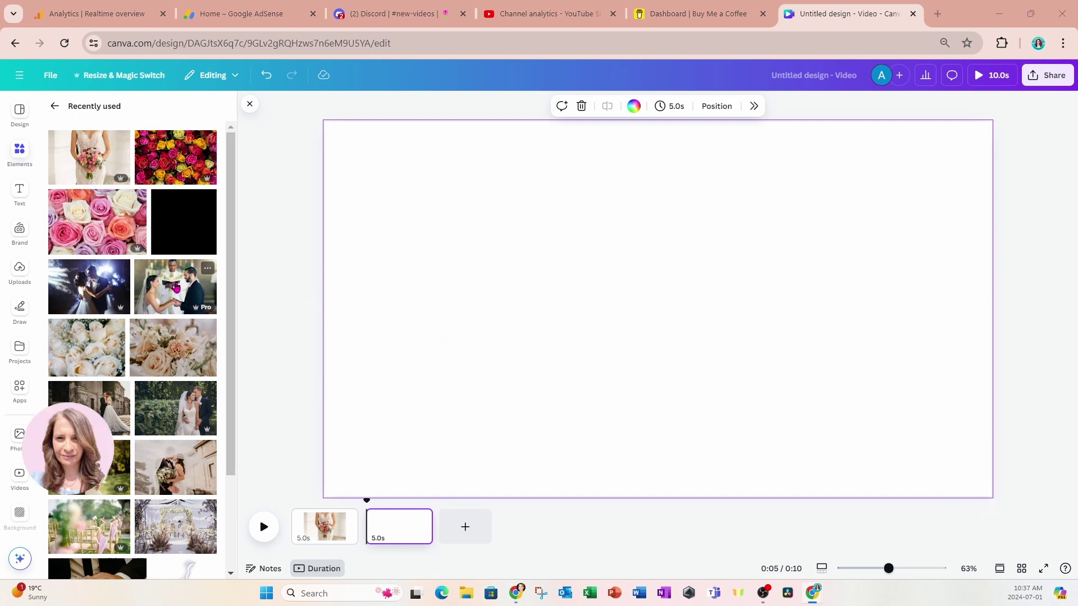
click(188, 286)
click(465, 527)
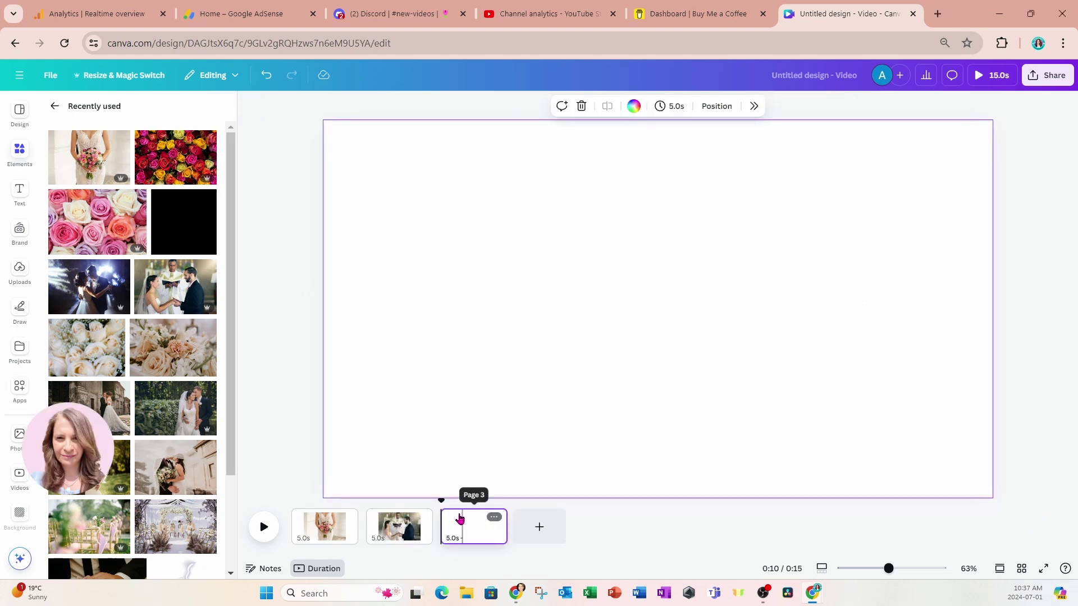
click(104, 396)
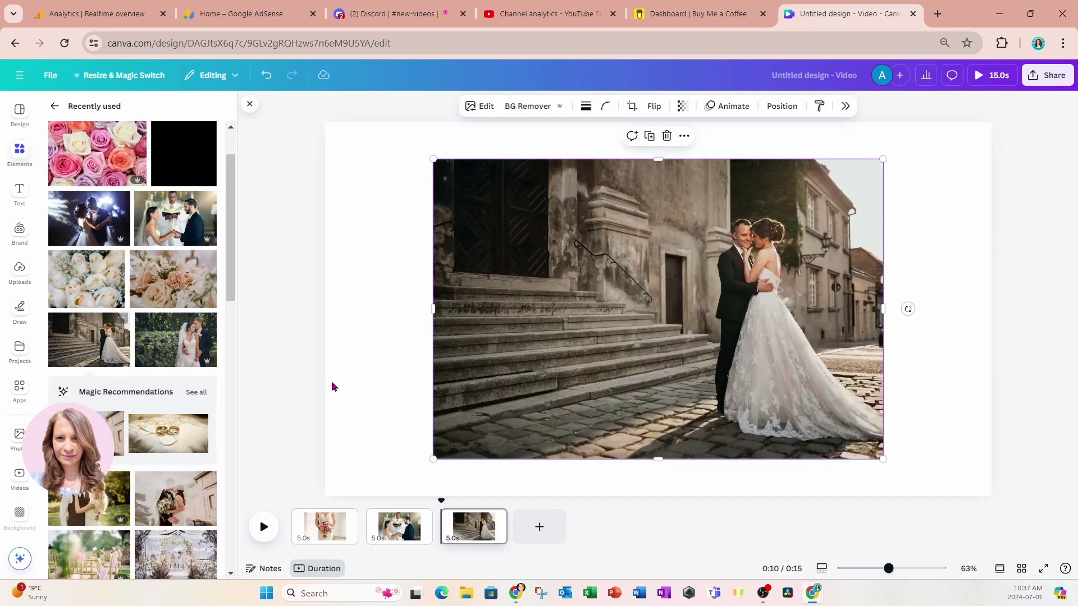
click(538, 527)
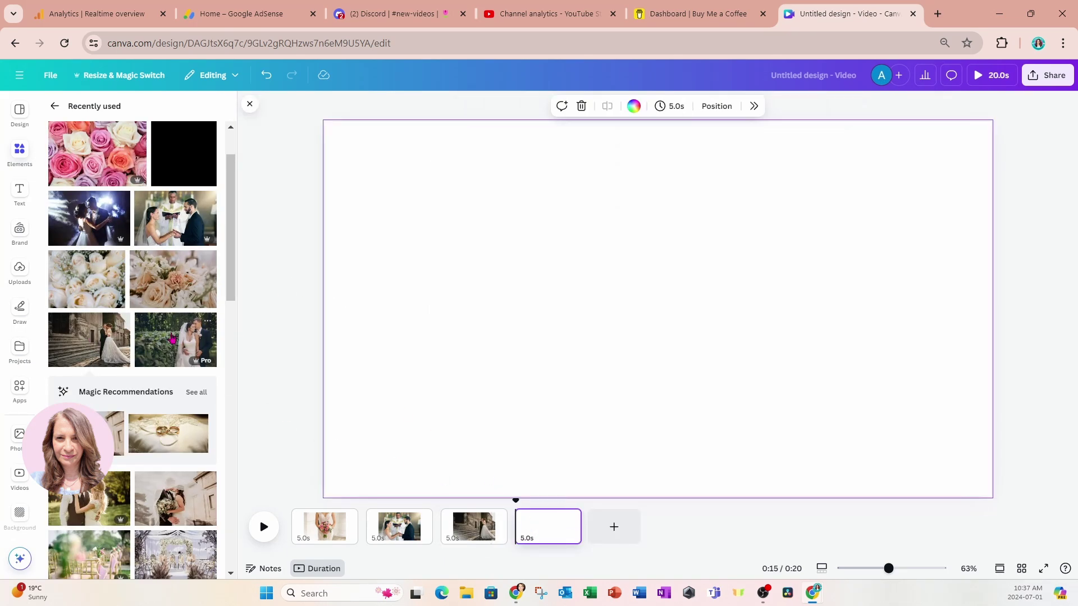
click(95, 232)
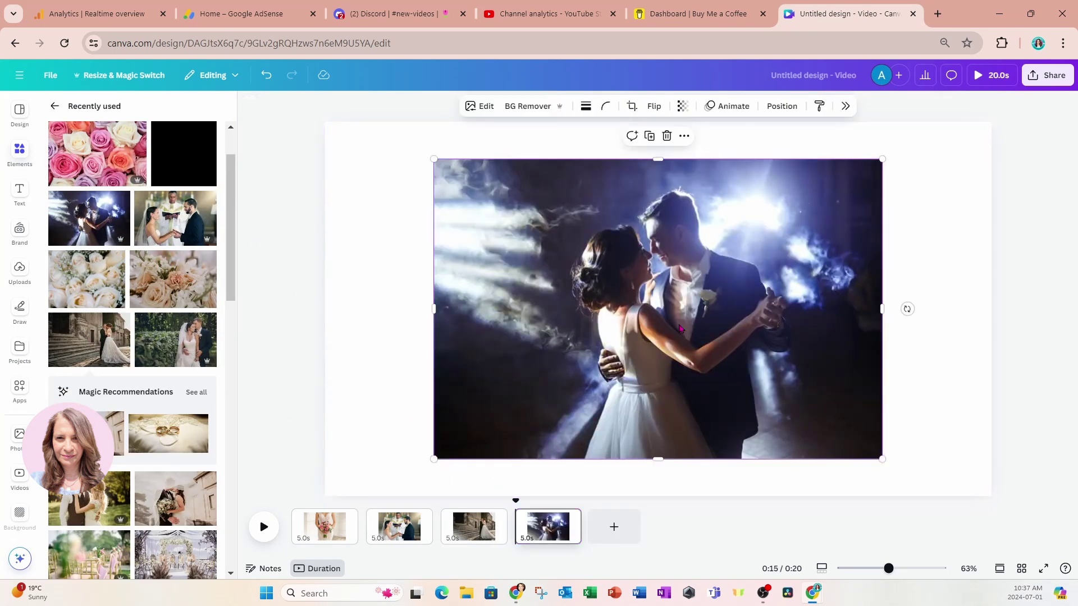
Set the dancing-couple photo on page 4 and the staircase photo on page 3 as backgrounds.
right_click(675, 286)
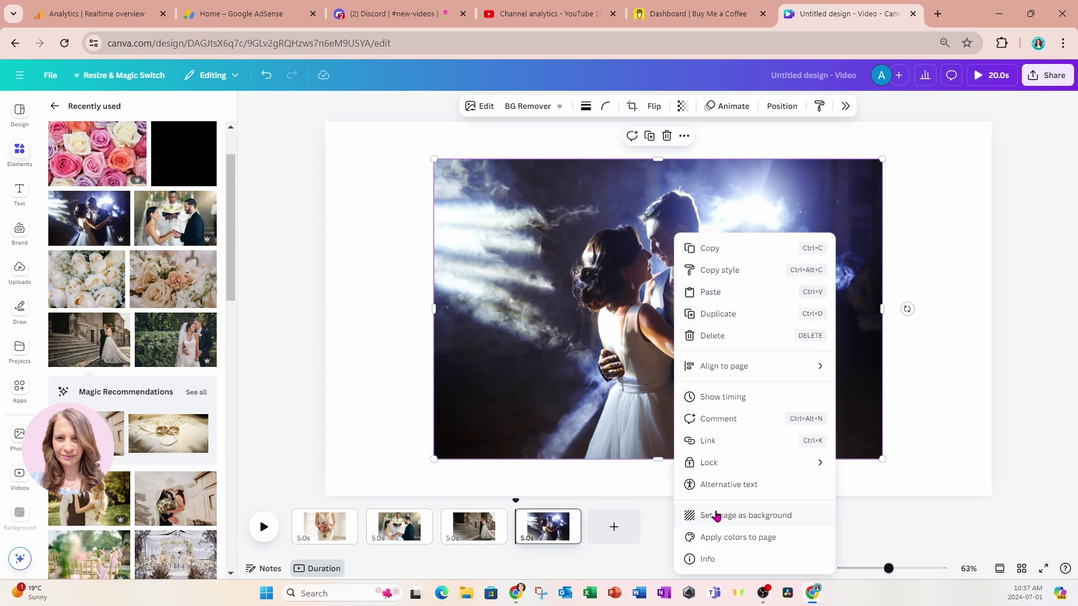
click(714, 515)
click(492, 528)
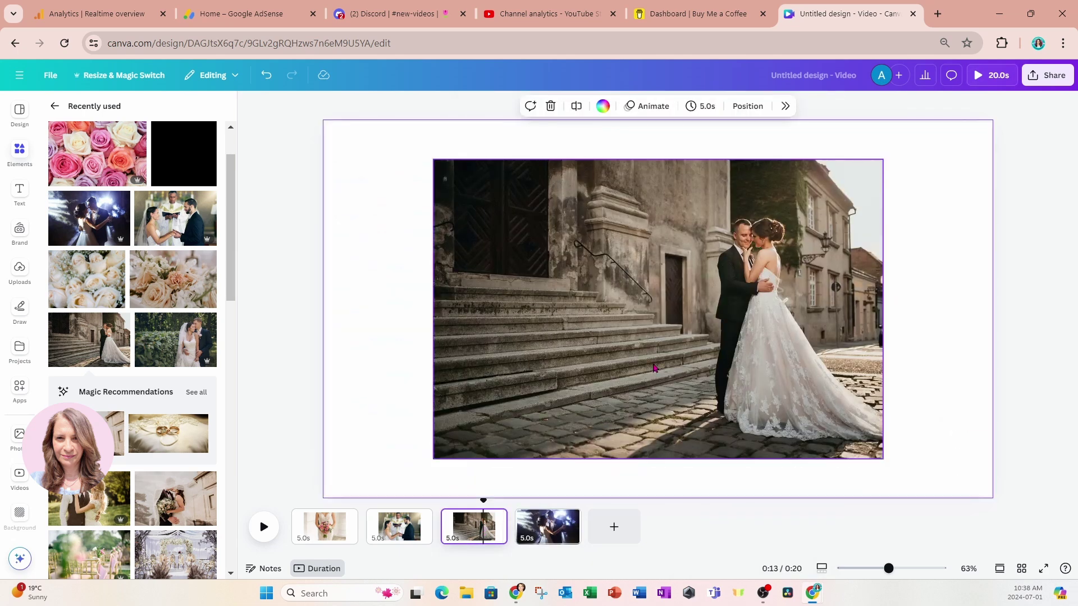
click(654, 368)
right_click(654, 368)
mouse_move(654, 368)
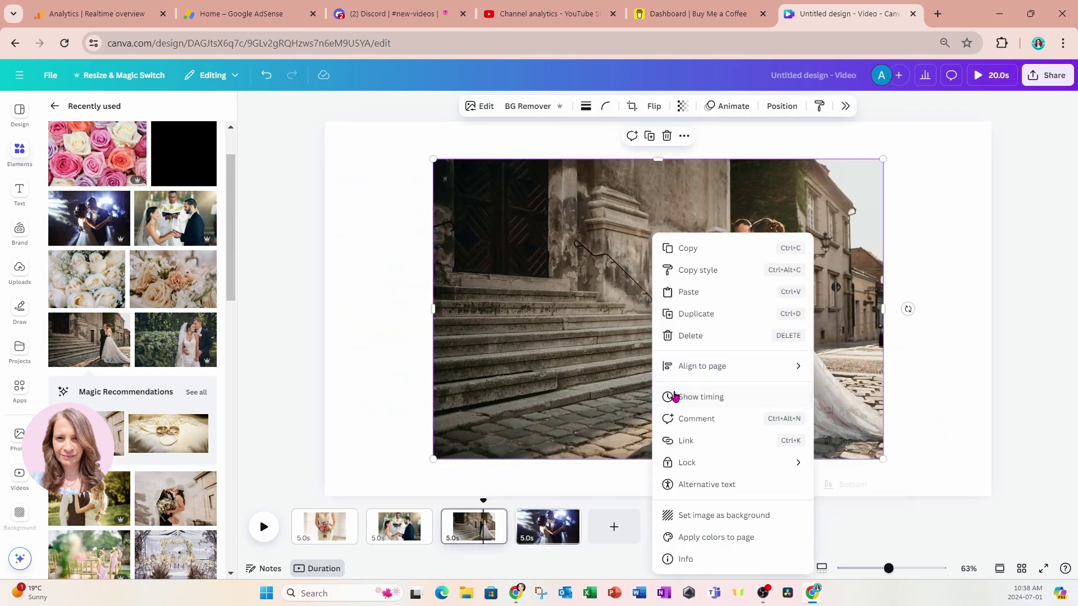
click(679, 522)
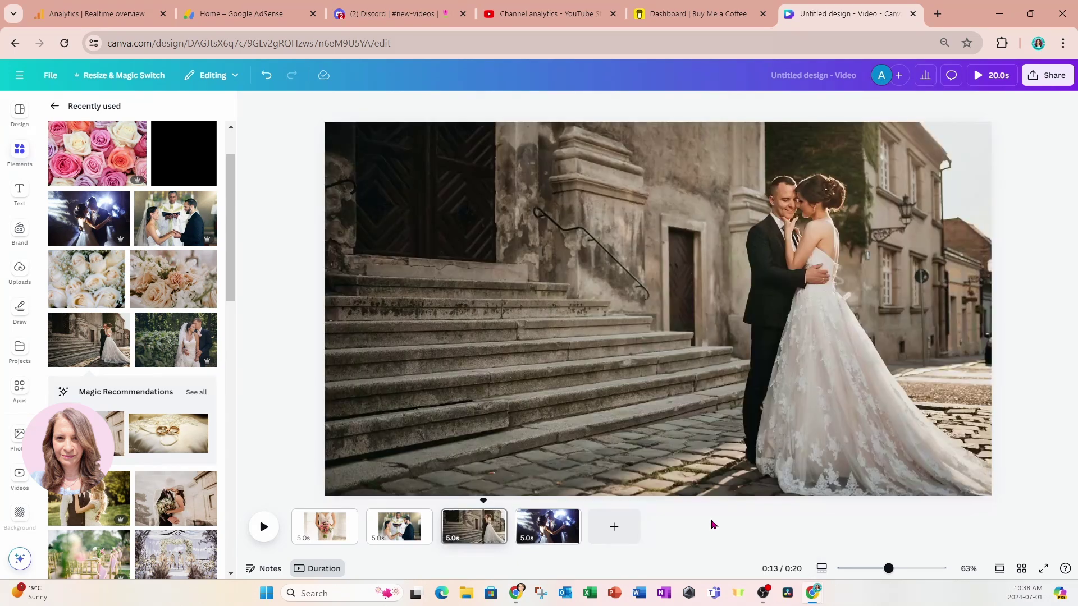
Set the ceremony photo on page 2 and the bouquet photo on page 1 as backgrounds.
click(399, 527)
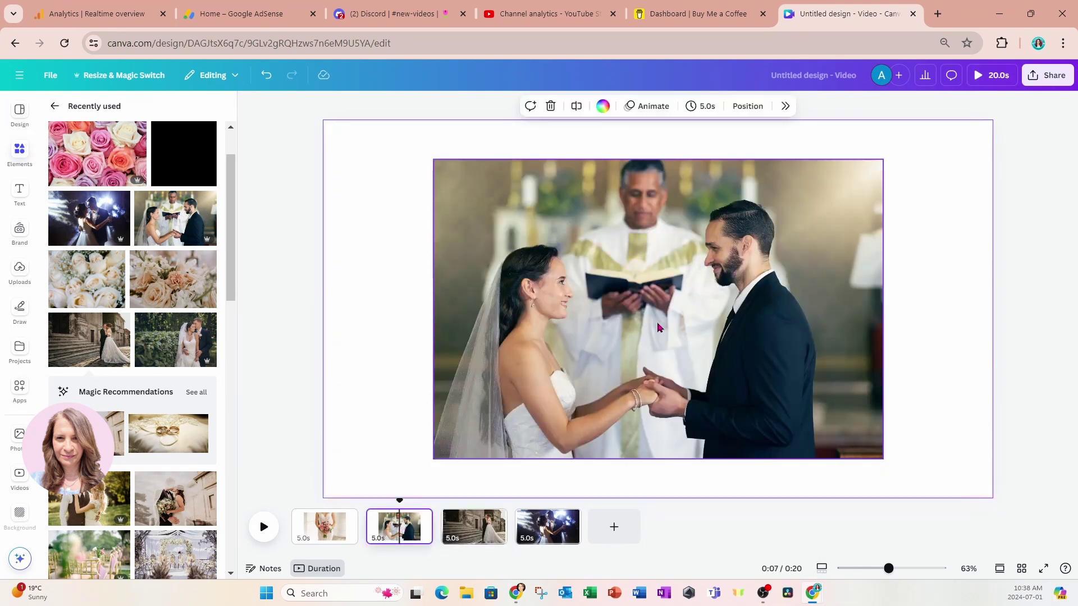
click(679, 297)
right_click(679, 298)
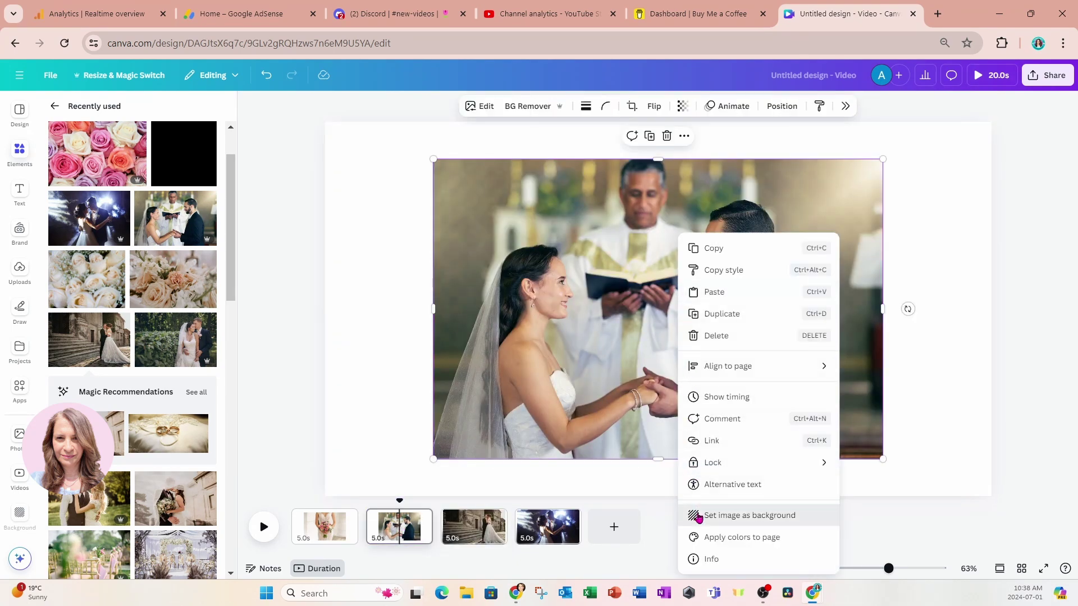
click(695, 515)
click(325, 527)
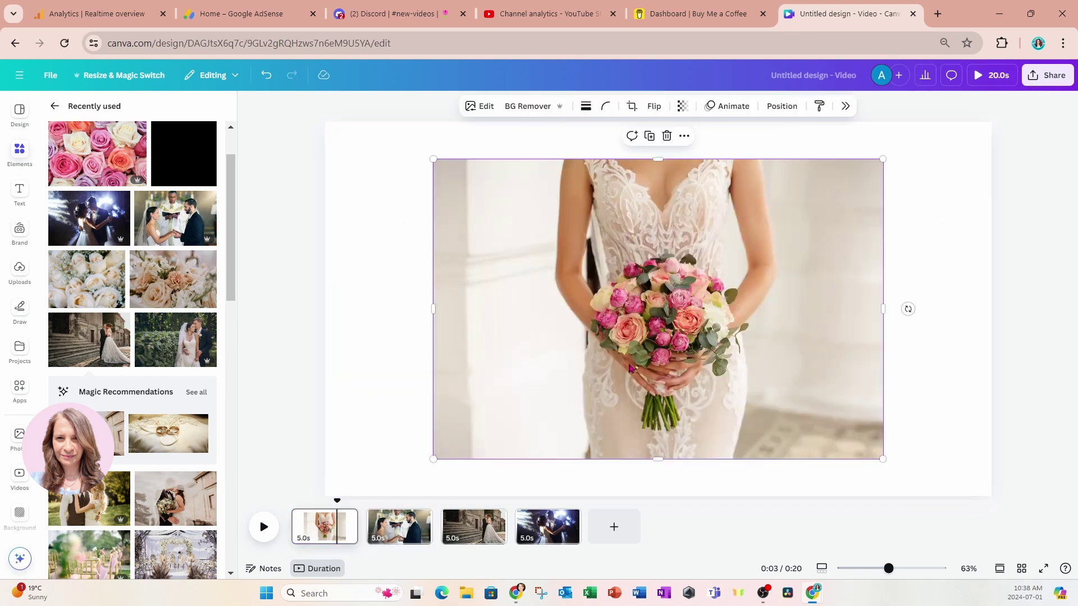
right_click(630, 369)
click(659, 515)
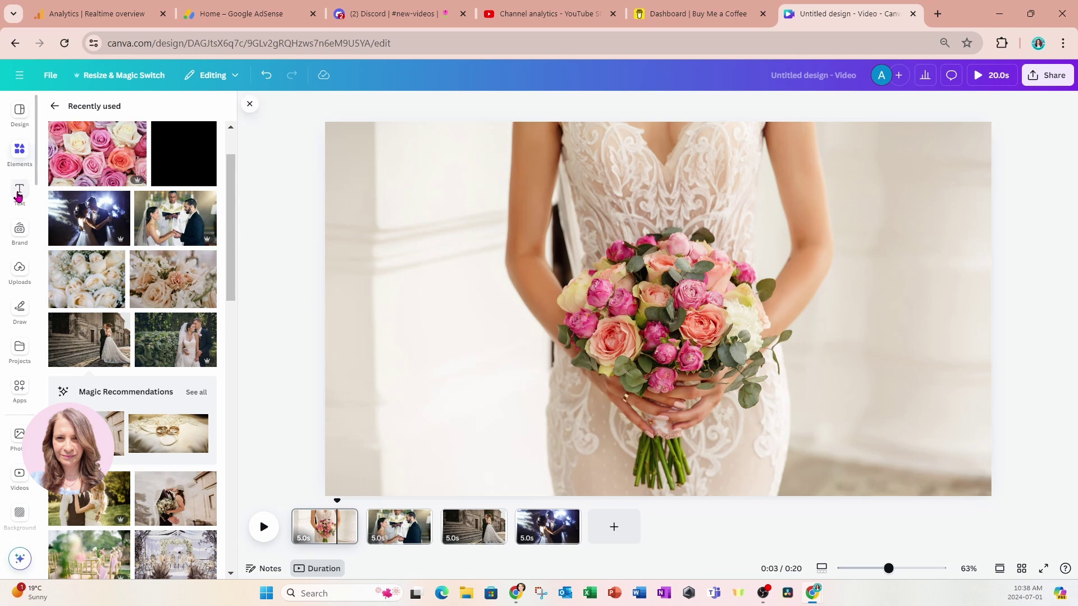
Add a text box to page 1 and enlarge it into the Easy Morph title at size 173.
click(20, 194)
click(73, 147)
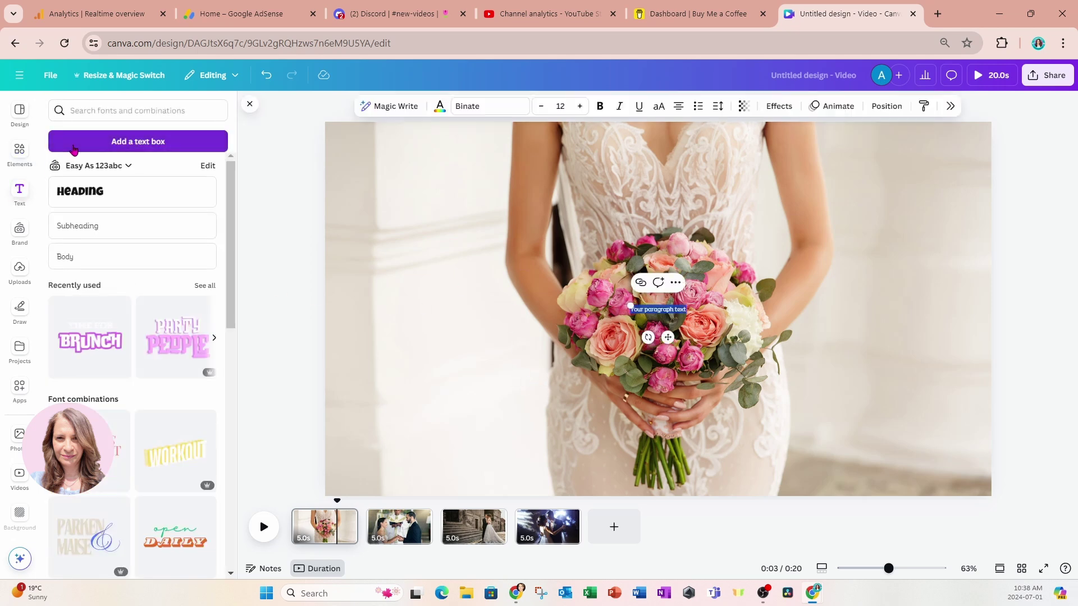
key(BackSpace)
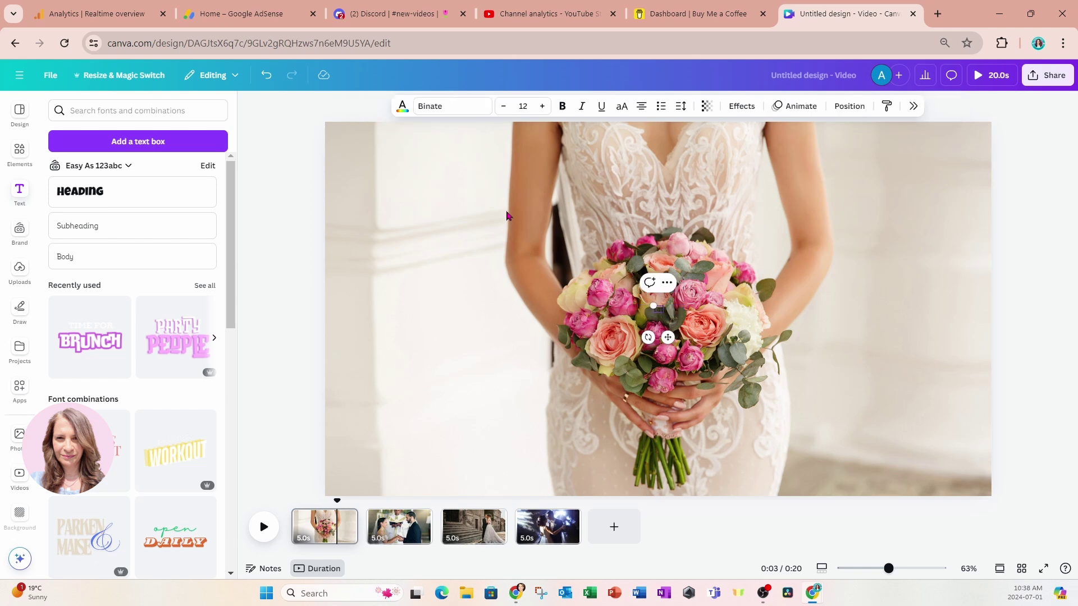
text(ding)
drag(641, 306, 421, 261)
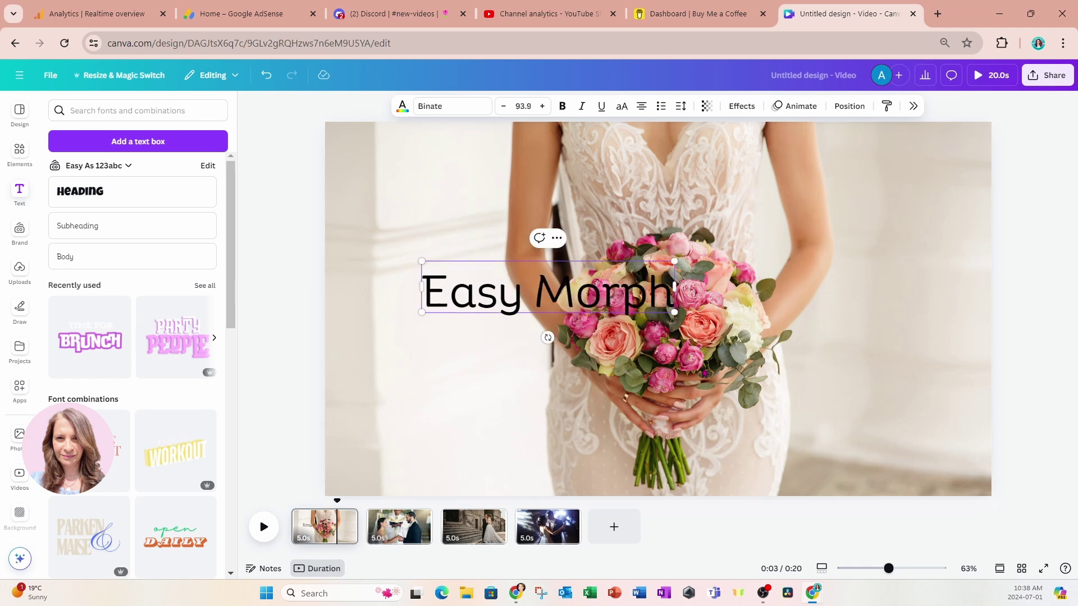
drag(674, 312, 885, 395)
click(491, 424)
click(506, 325)
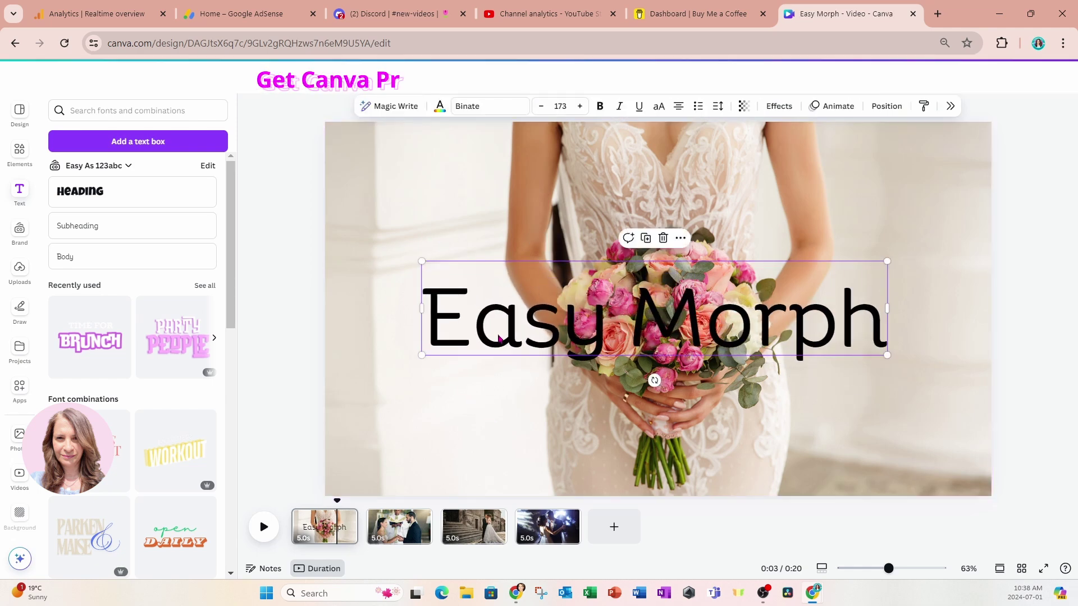
click(356, 399)
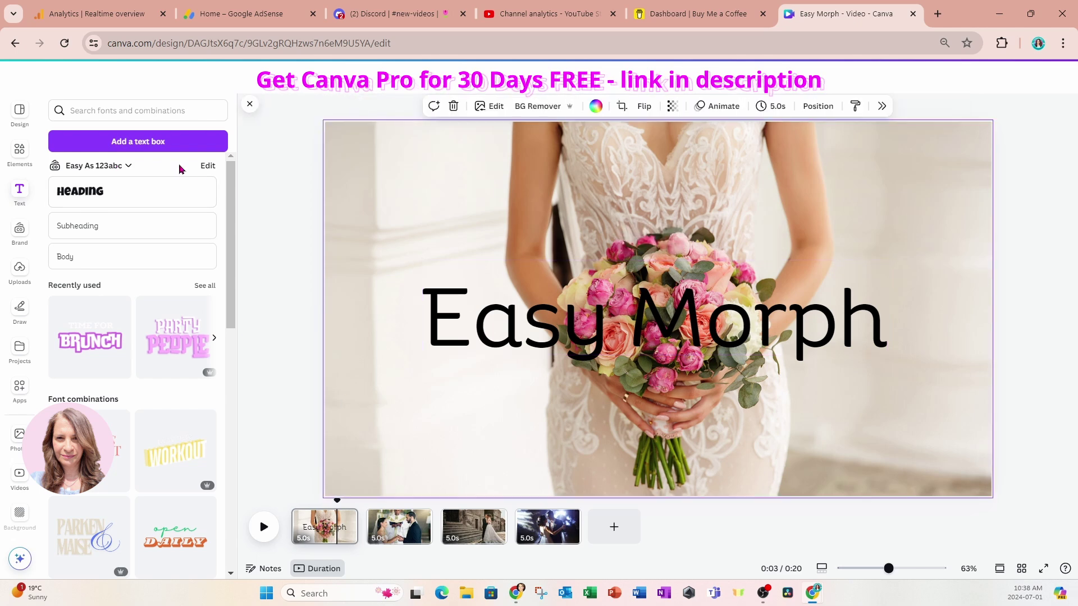
Add a second text box, enlarge it and place it under the title's right end.
click(155, 145)
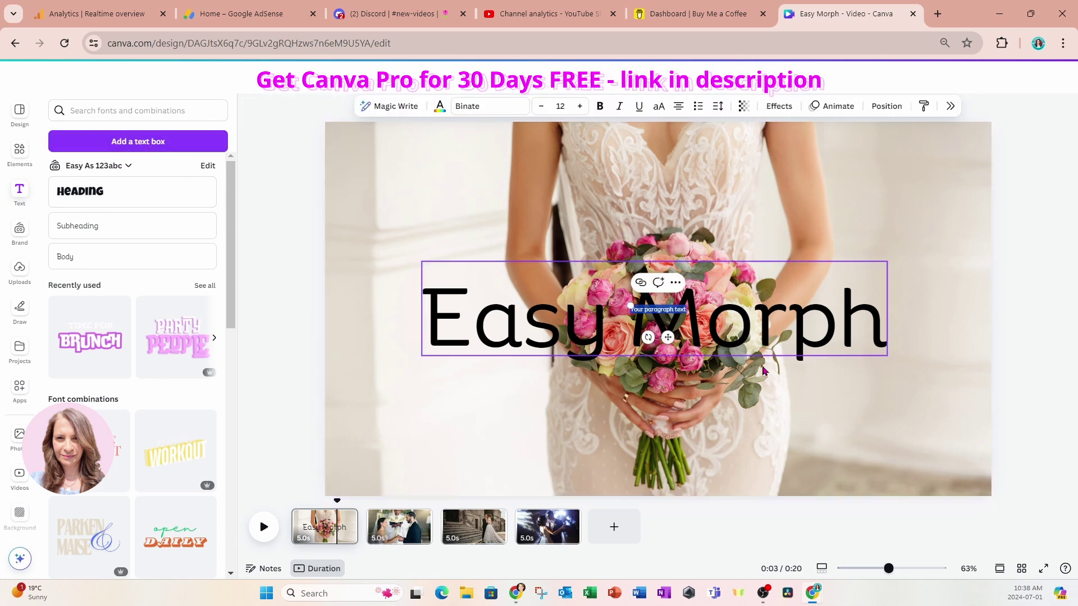
key(BackSpace)
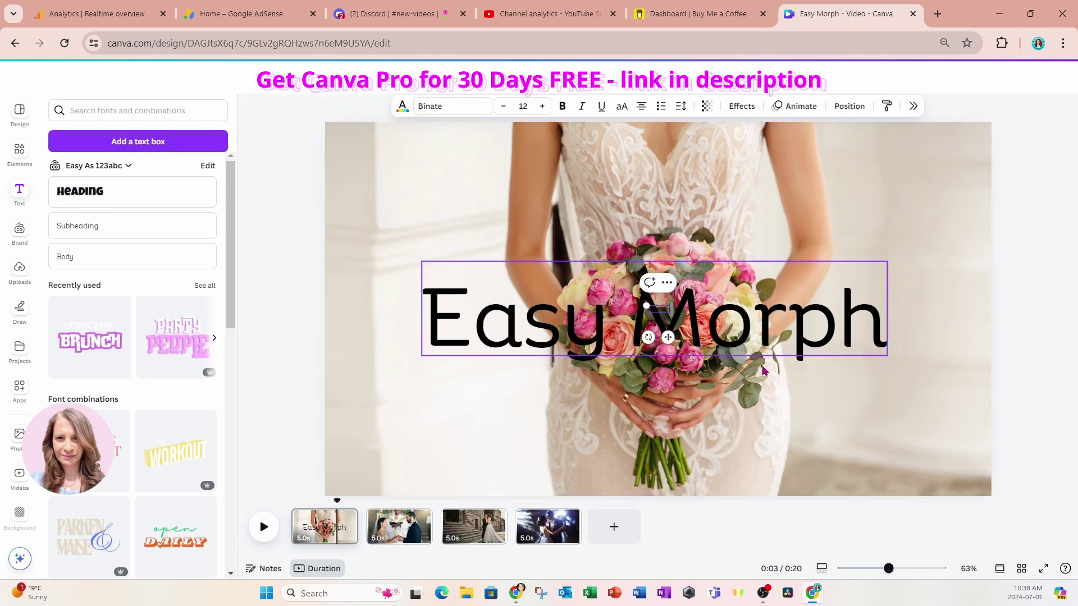
text(Easy)
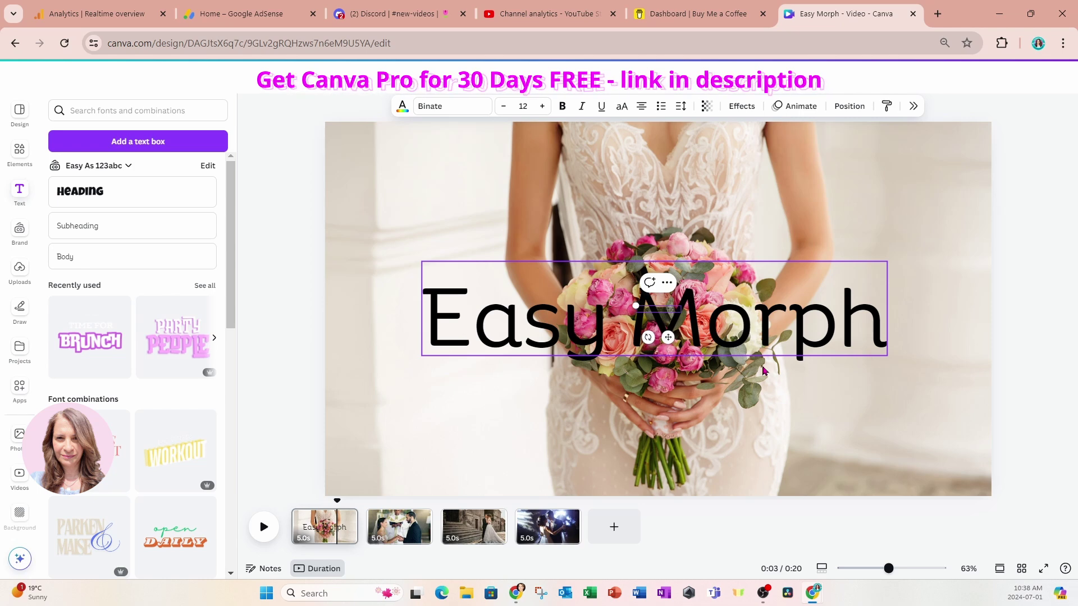
click(833, 414)
click(668, 315)
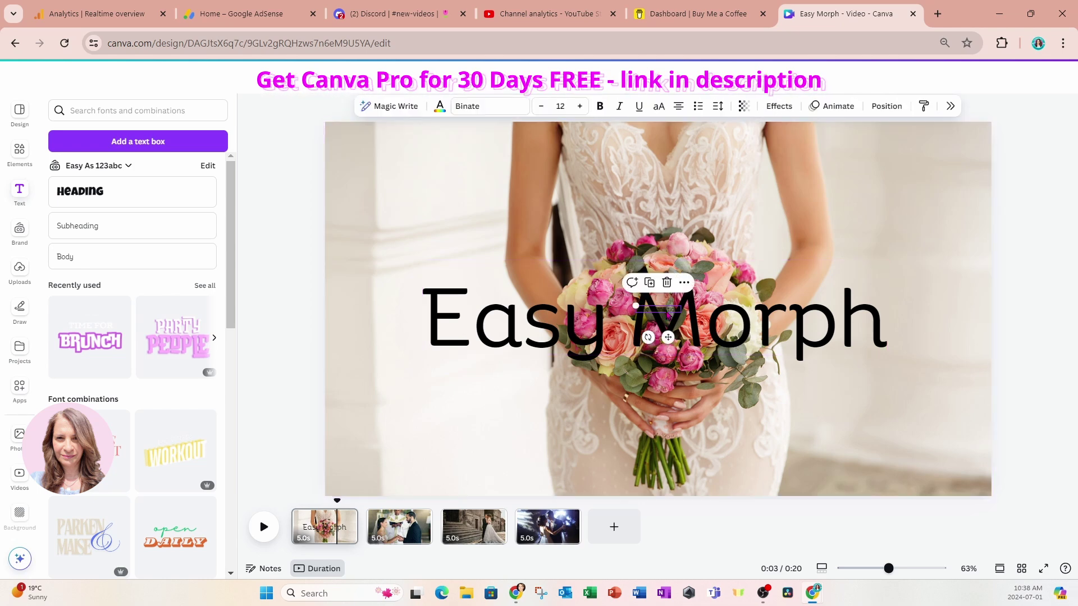
drag(668, 337, 668, 412)
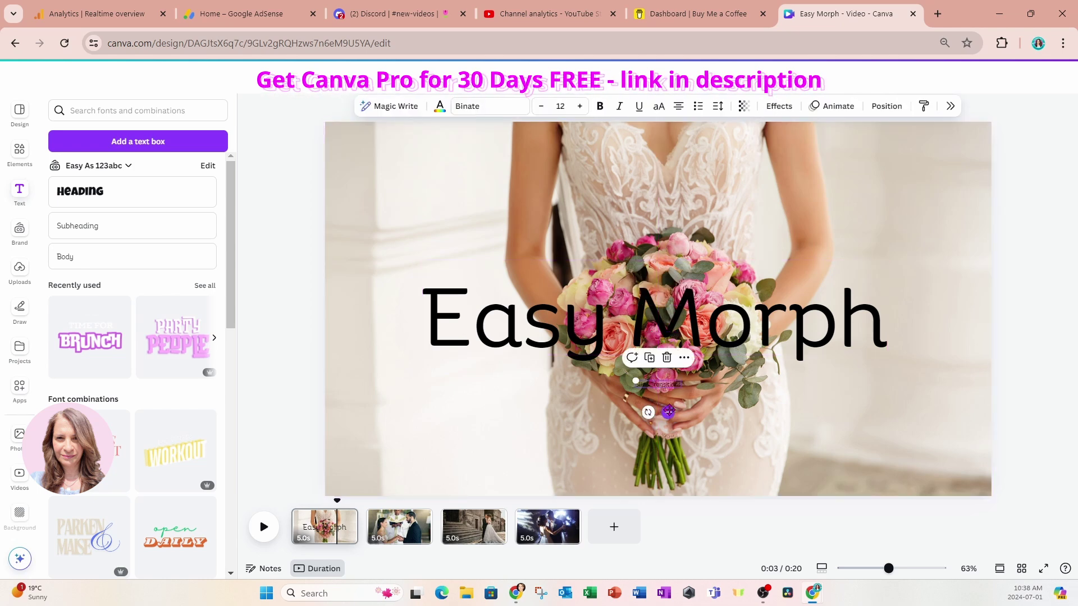
drag(637, 381, 472, 357)
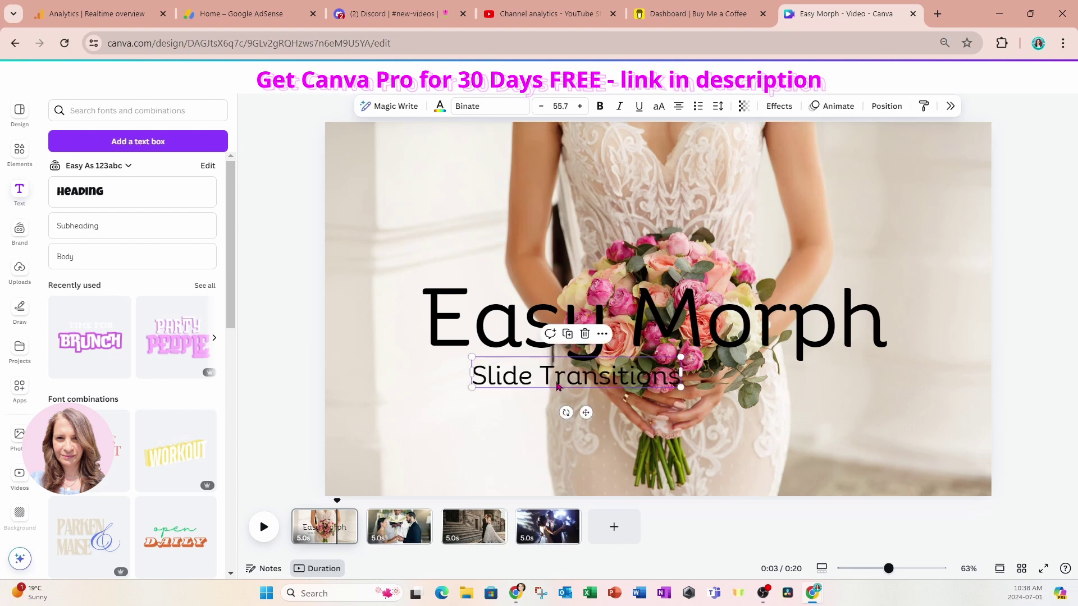
drag(586, 412, 792, 424)
click(778, 344)
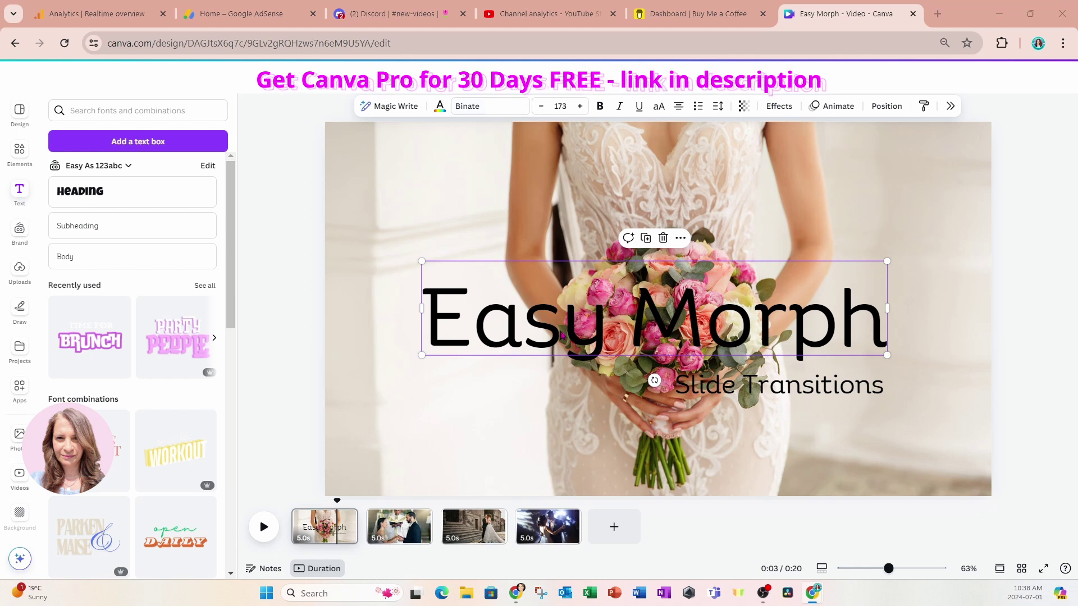
Set the Easy Morph title in Kaushan Script and enlarge it to size 231.
double_click(552, 330)
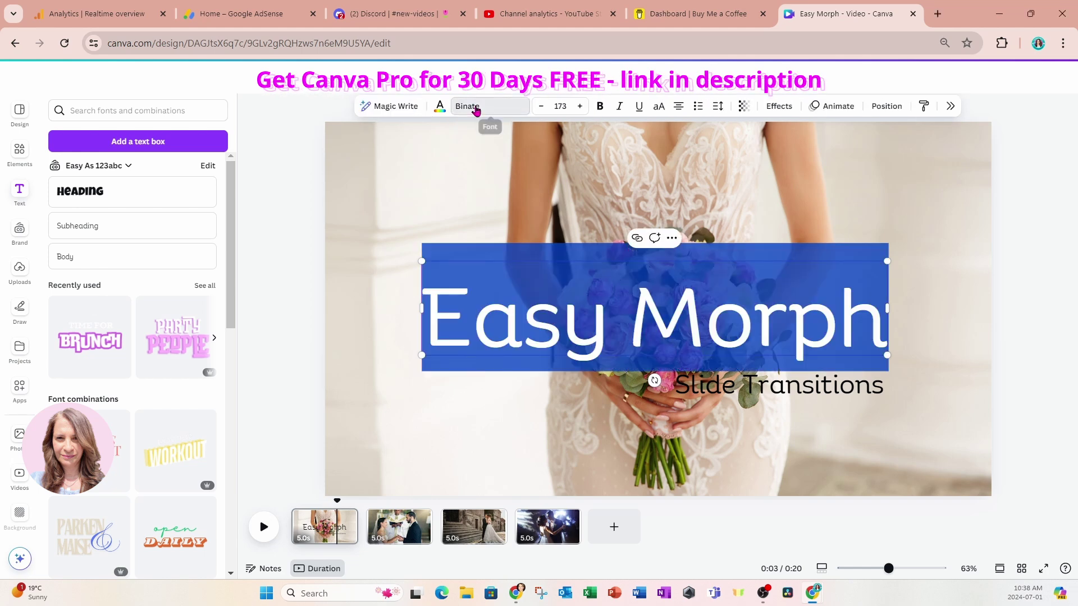
click(475, 110)
click(957, 141)
text(kaus)
click(942, 192)
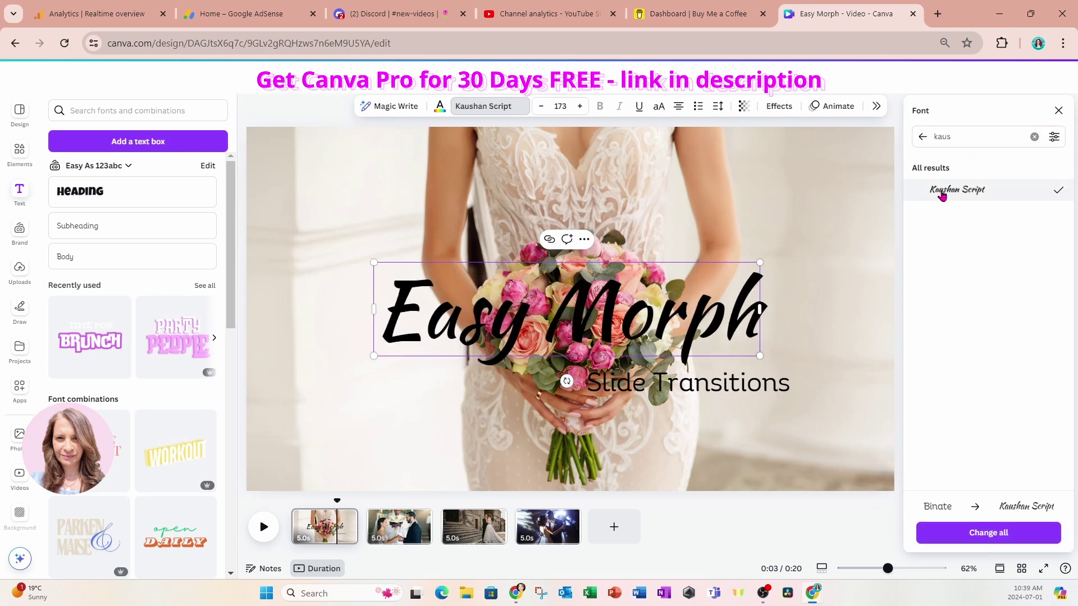
drag(761, 262, 822, 247)
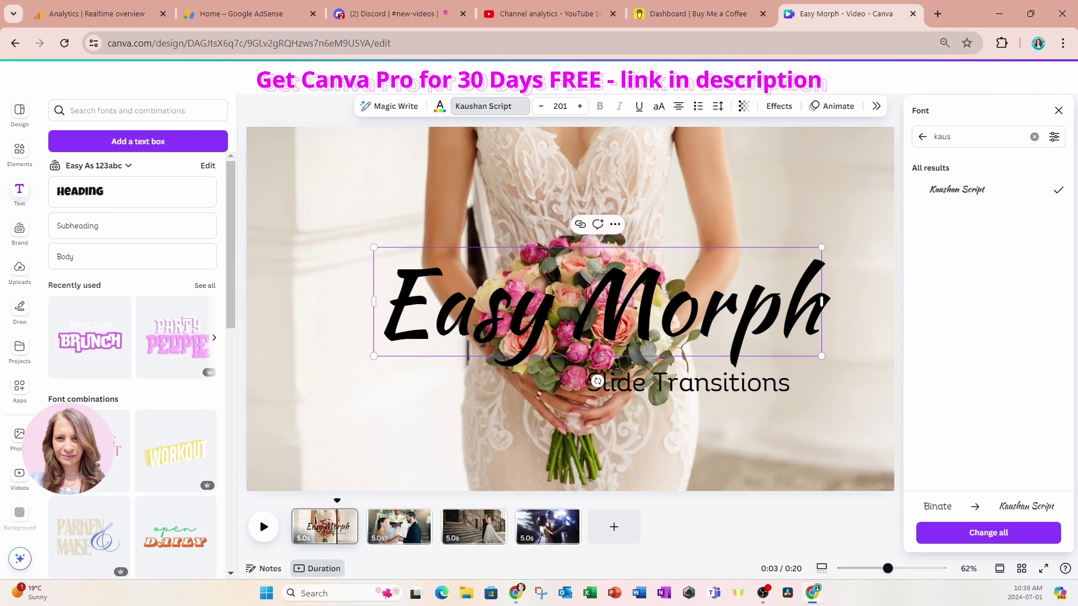
drag(371, 252, 306, 231)
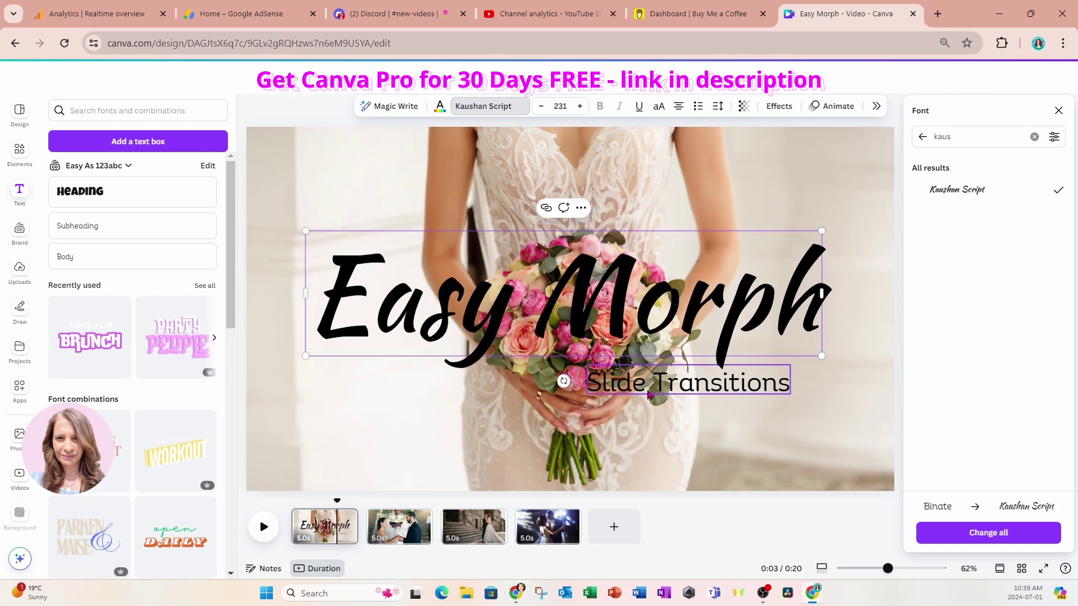
Change the Slide Transitions subtitle font to Anton.
click(650, 395)
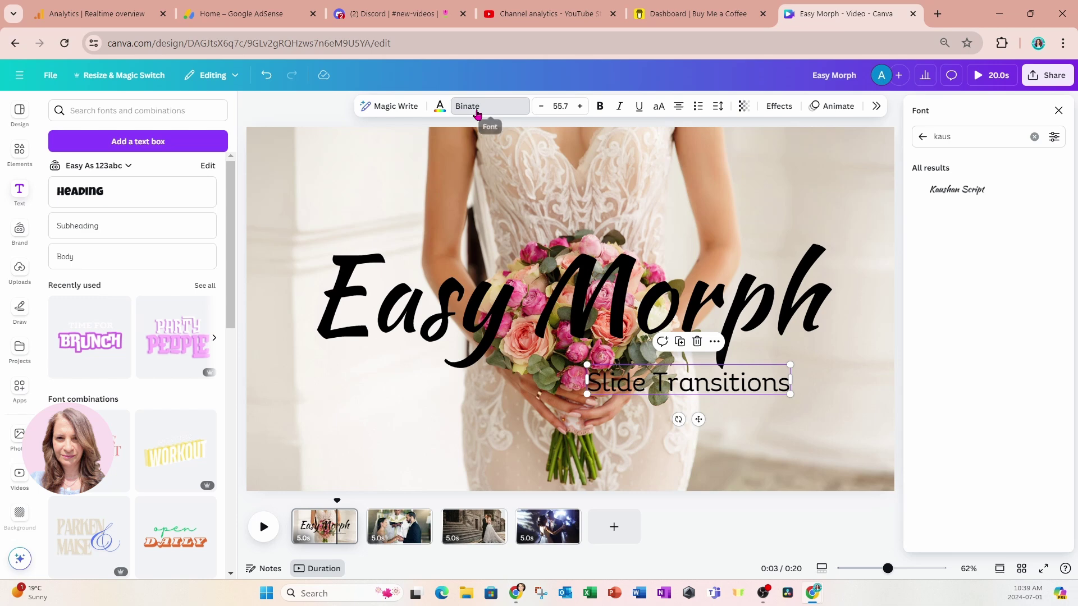
click(477, 110)
click(690, 390)
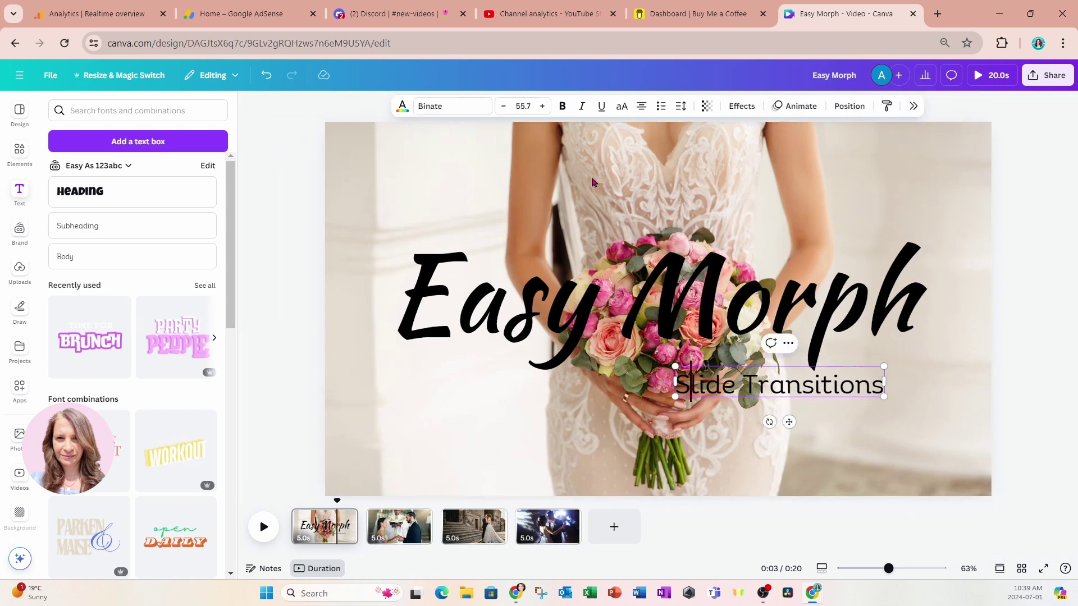
click(447, 109)
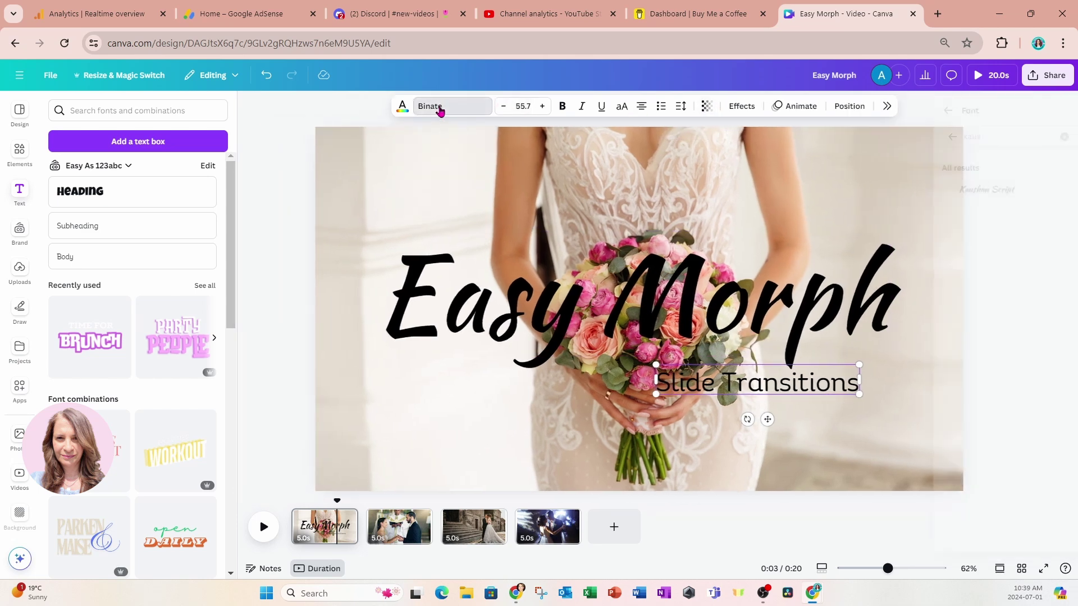
click(922, 137)
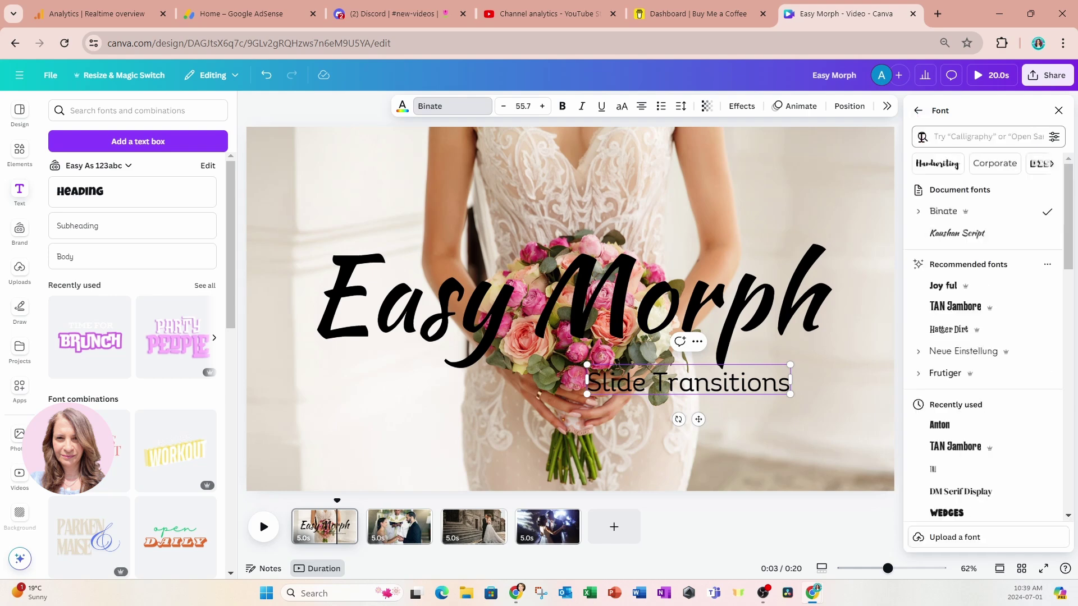
click(940, 425)
Select all of the Easy Morph title text.
click(742, 333)
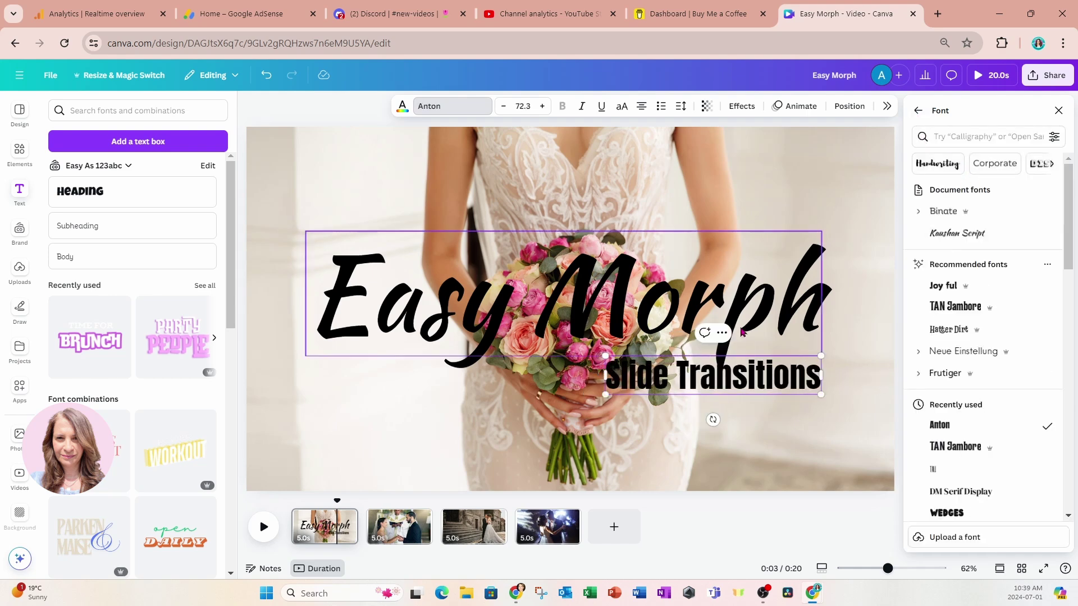
click(729, 306)
double_click(732, 308)
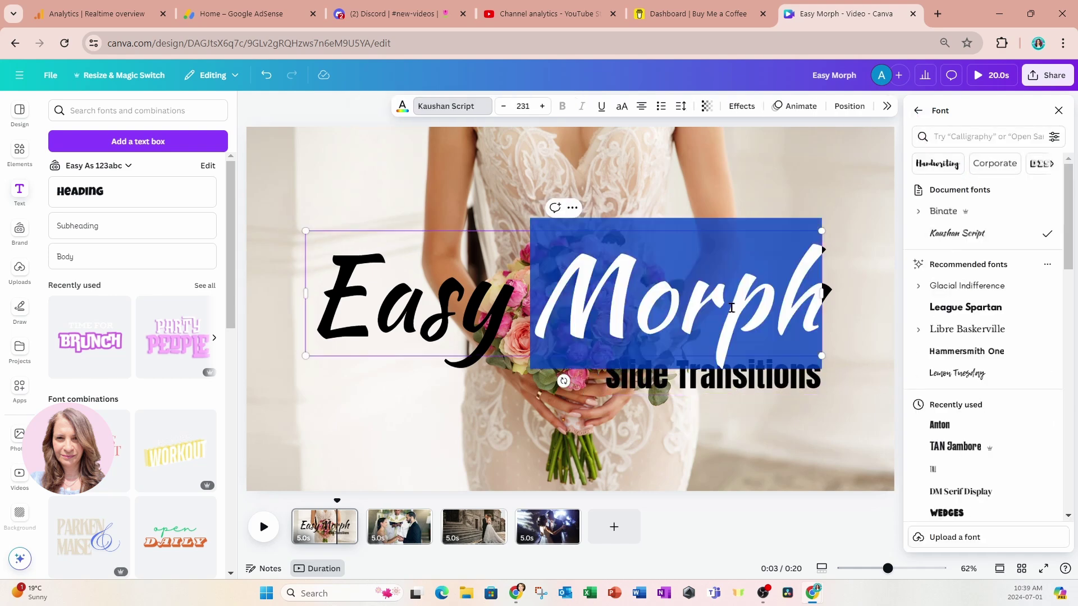
key(ctrl+a)
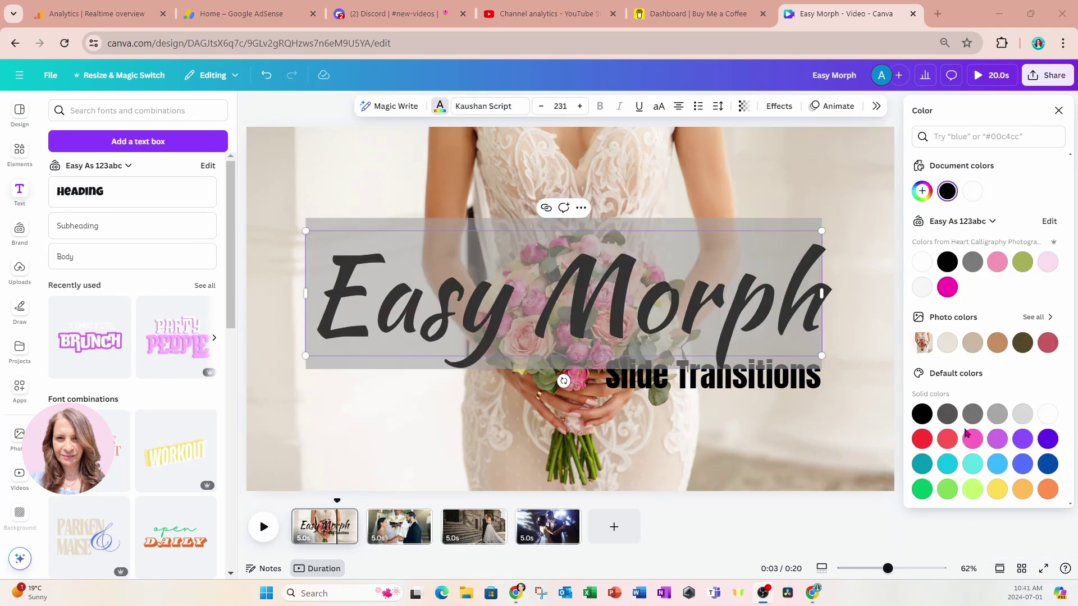
Colour the Easy Morph title blue #0096ED.
click(997, 465)
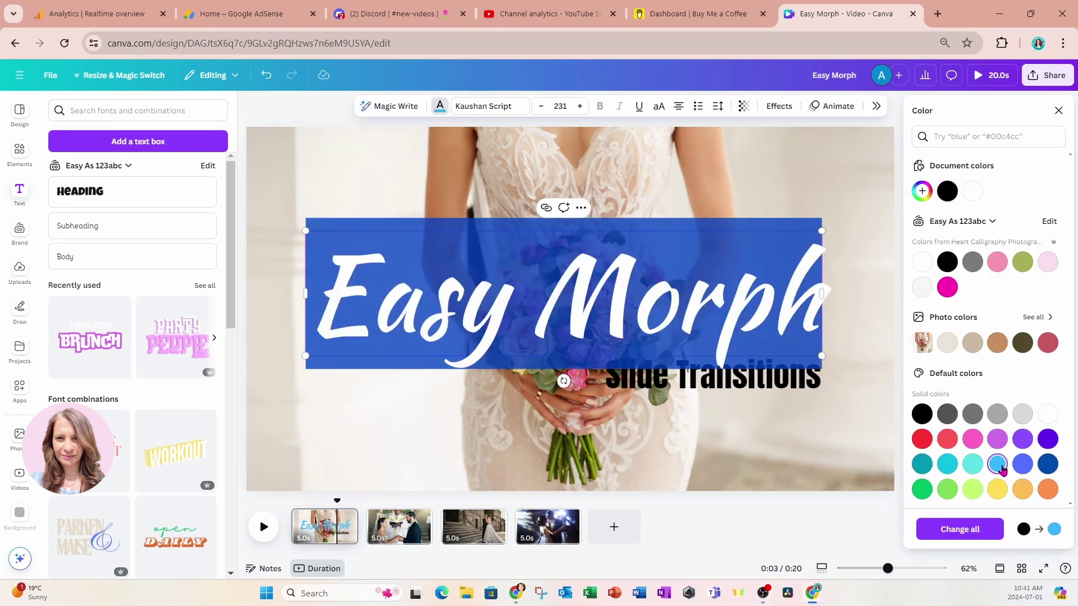
click(922, 191)
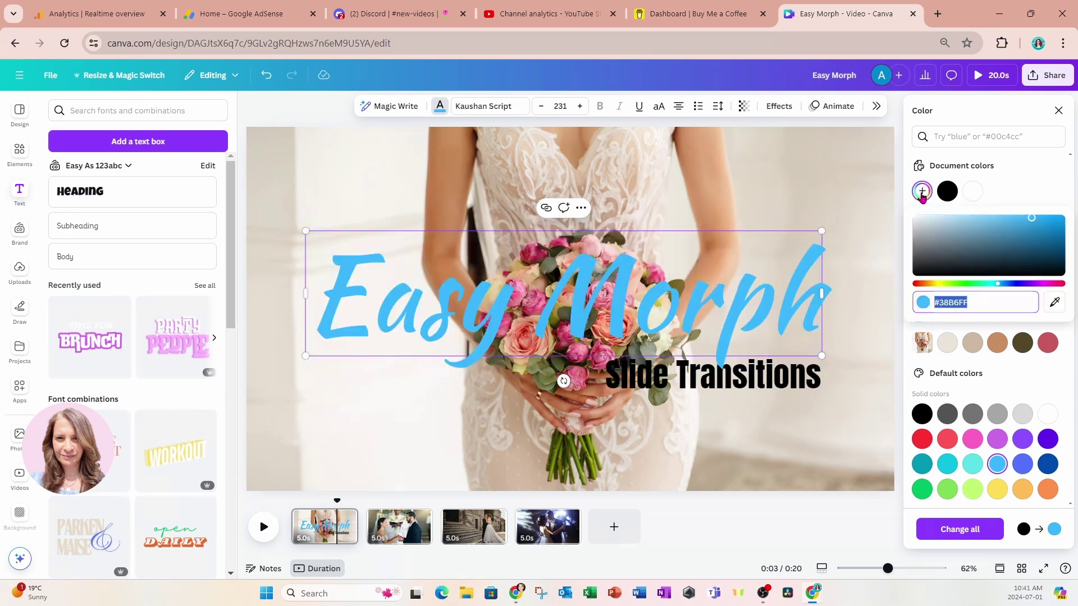
drag(1033, 226, 1062, 219)
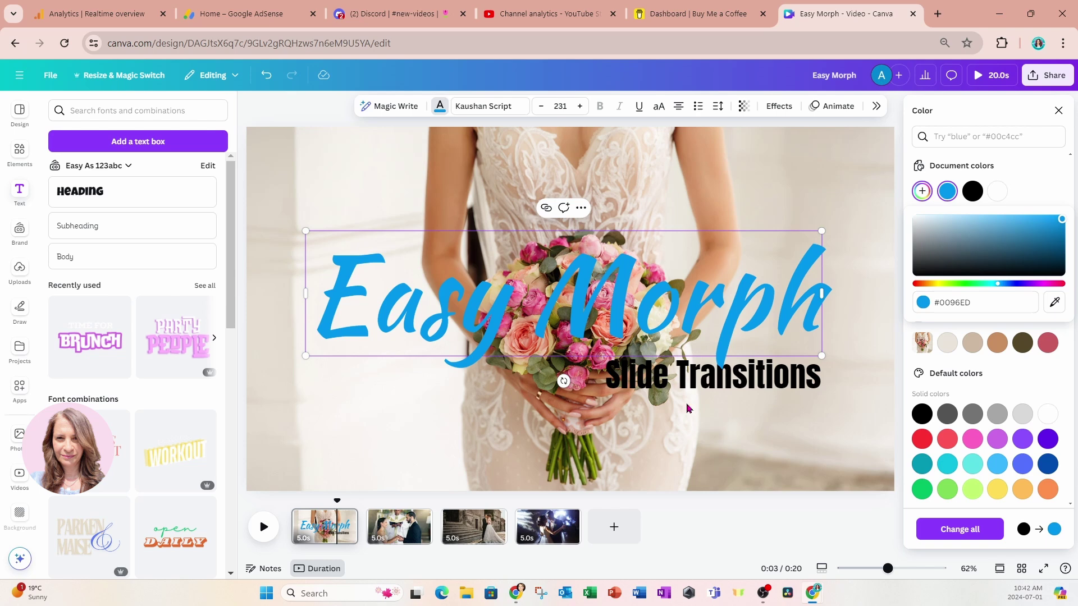
Colour the Slide Transitions subtitle bright green #8BF800.
click(686, 384)
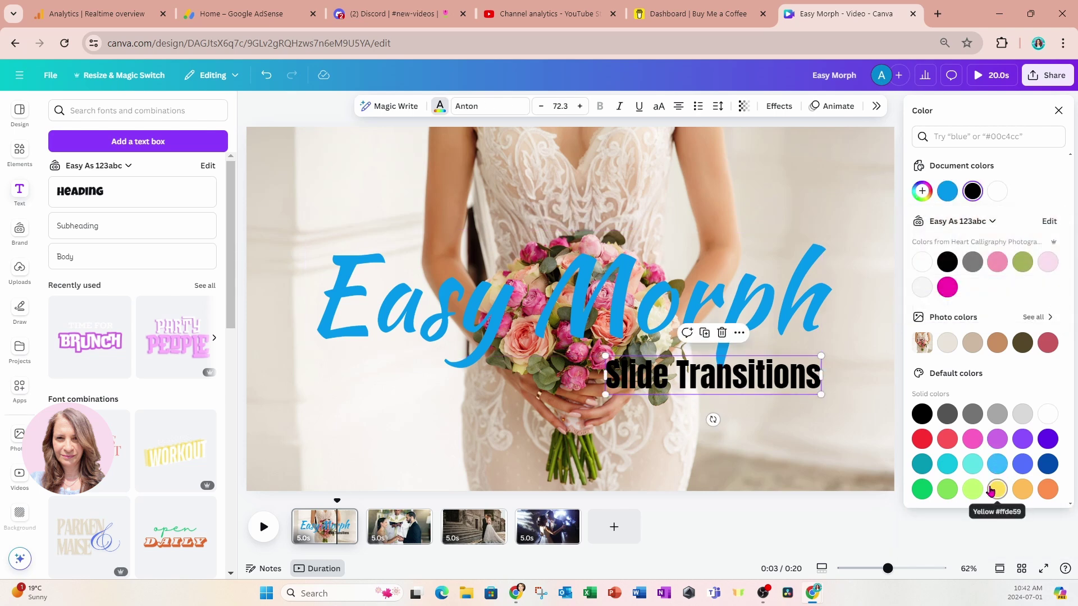
click(973, 489)
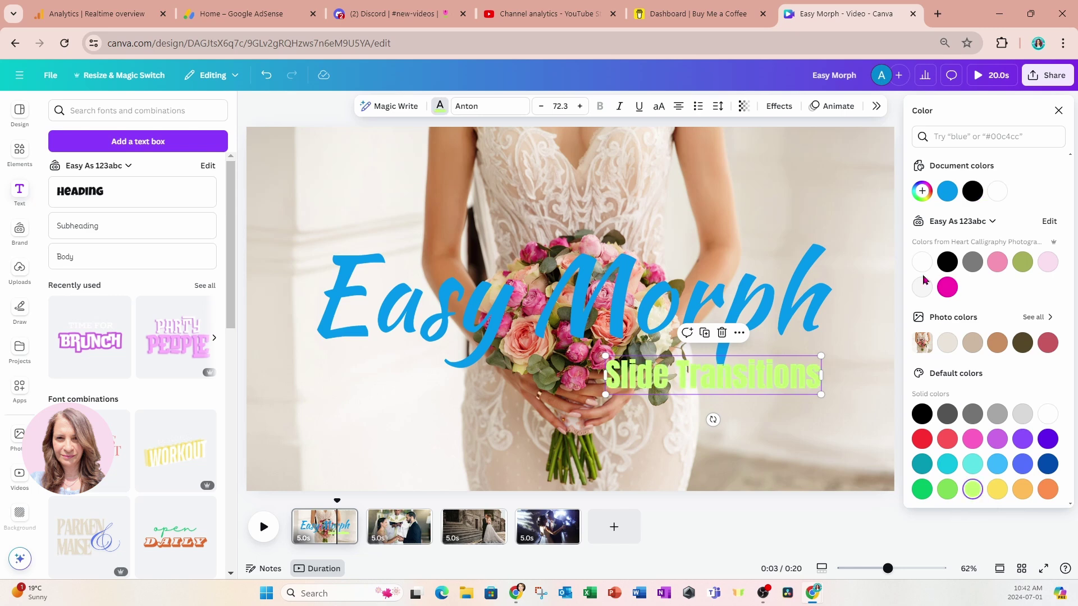
click(922, 191)
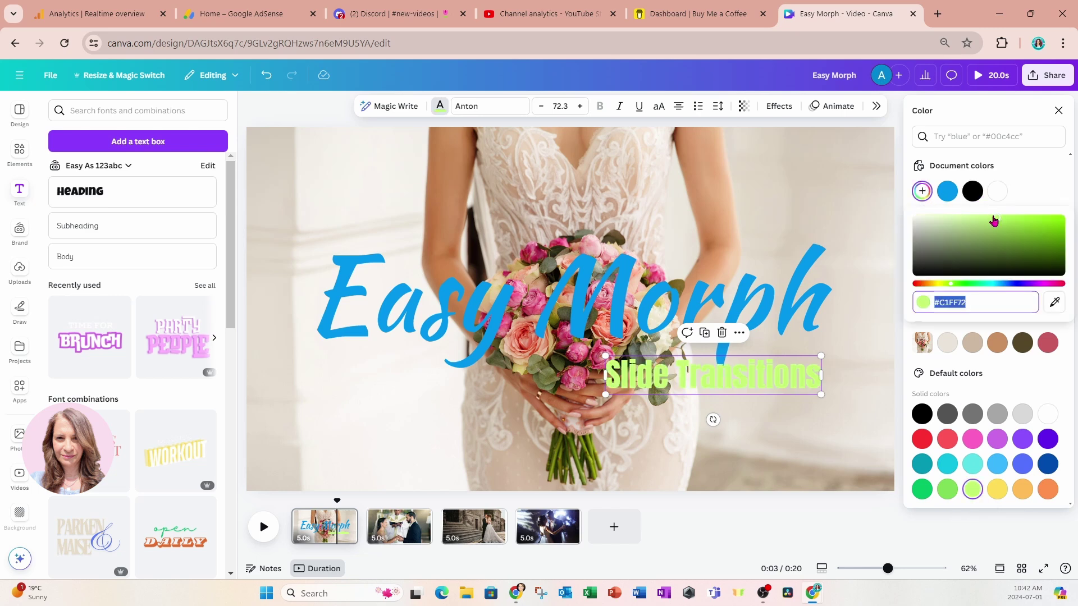
drag(996, 222, 1076, 221)
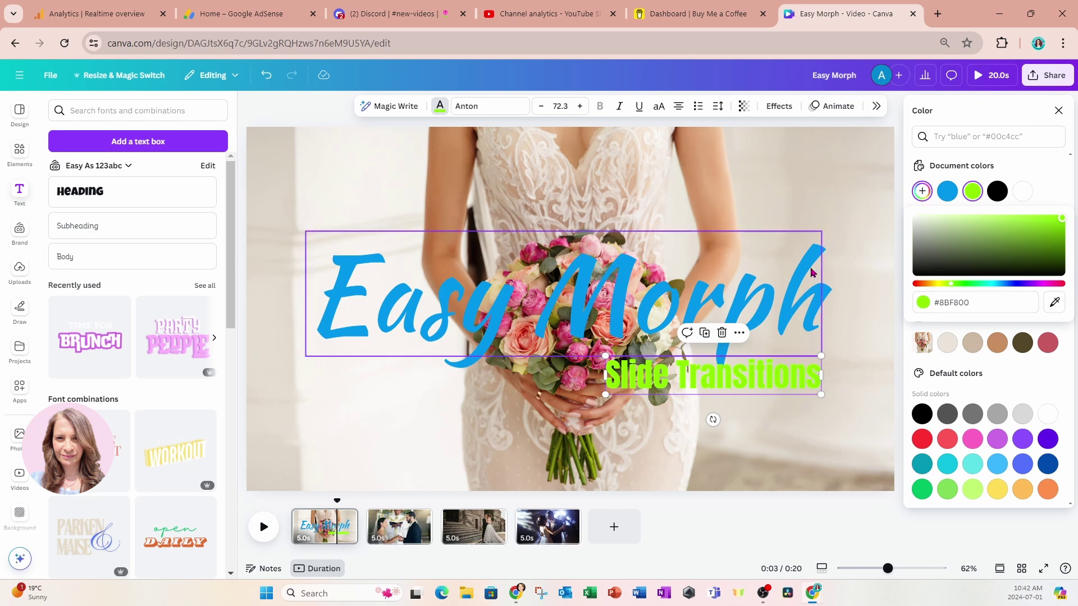
Give the subtitle a black shadow with transparency 100 and offset about 32.
click(793, 108)
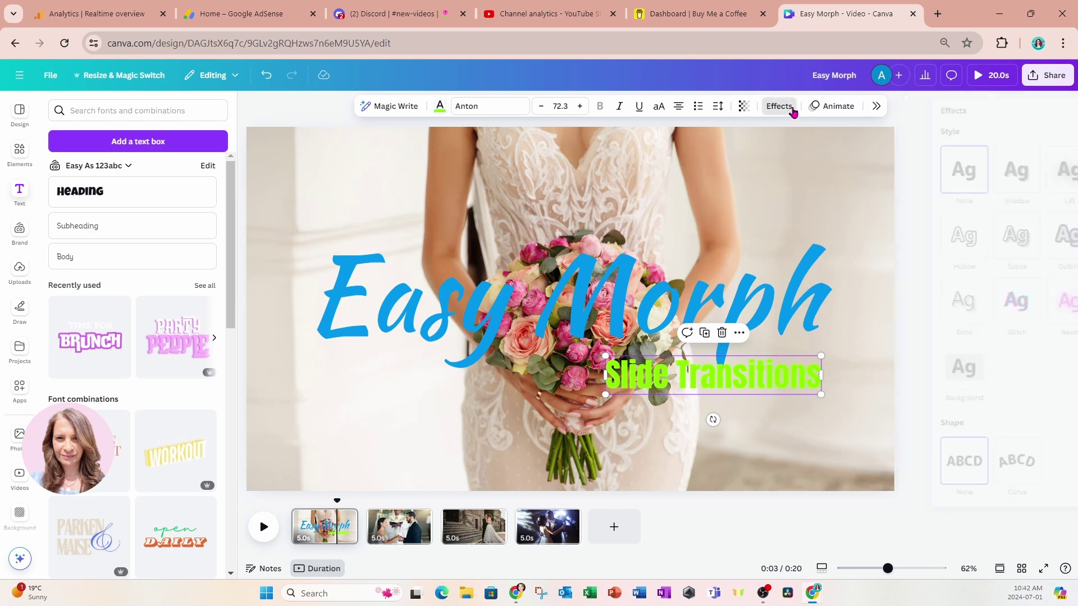
click(988, 172)
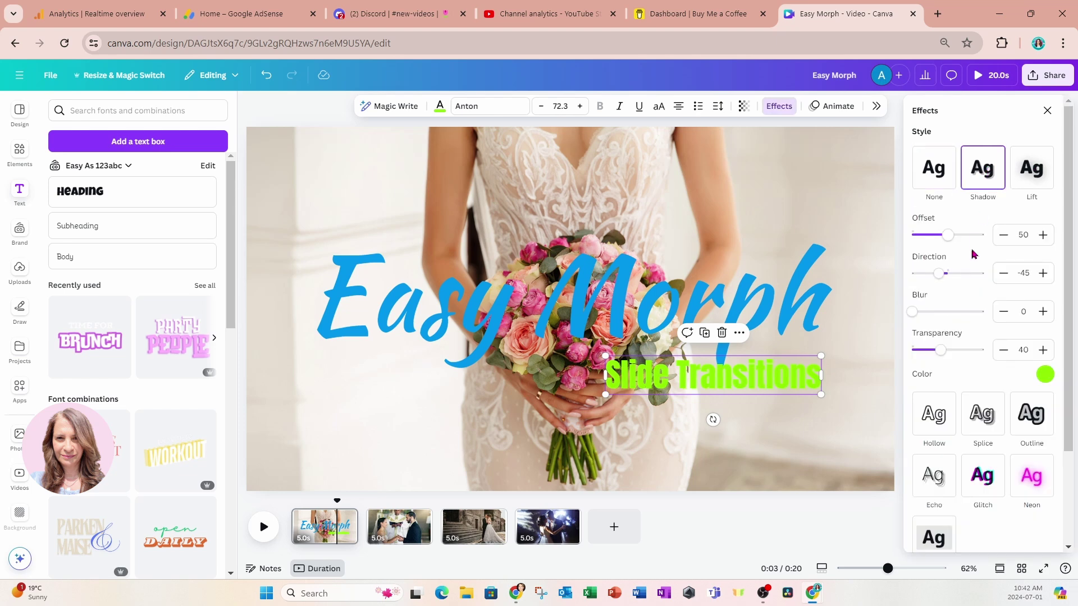
drag(942, 350, 984, 352)
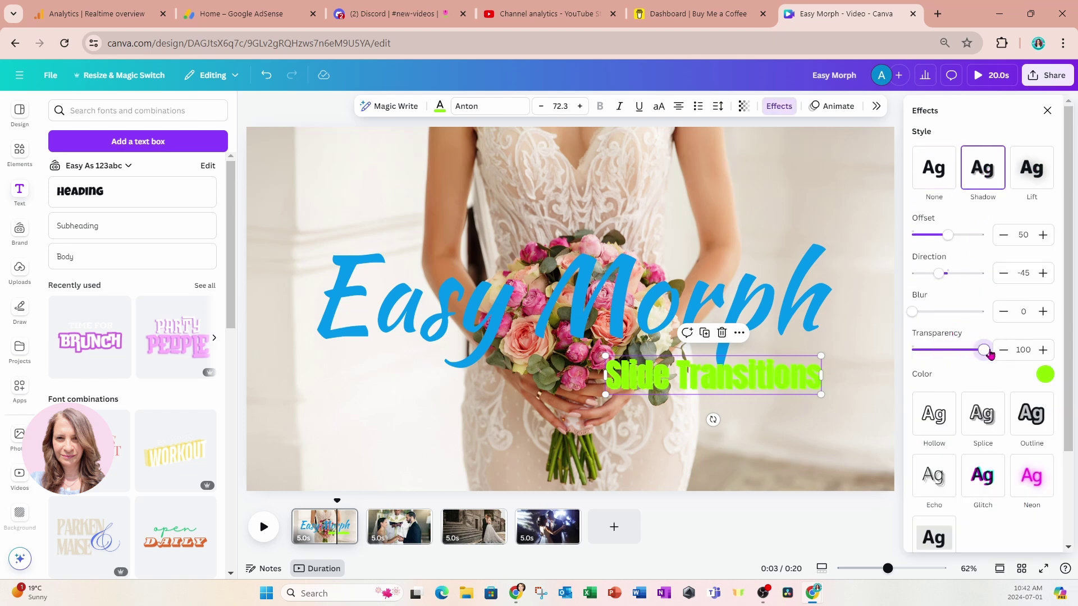
click(1045, 374)
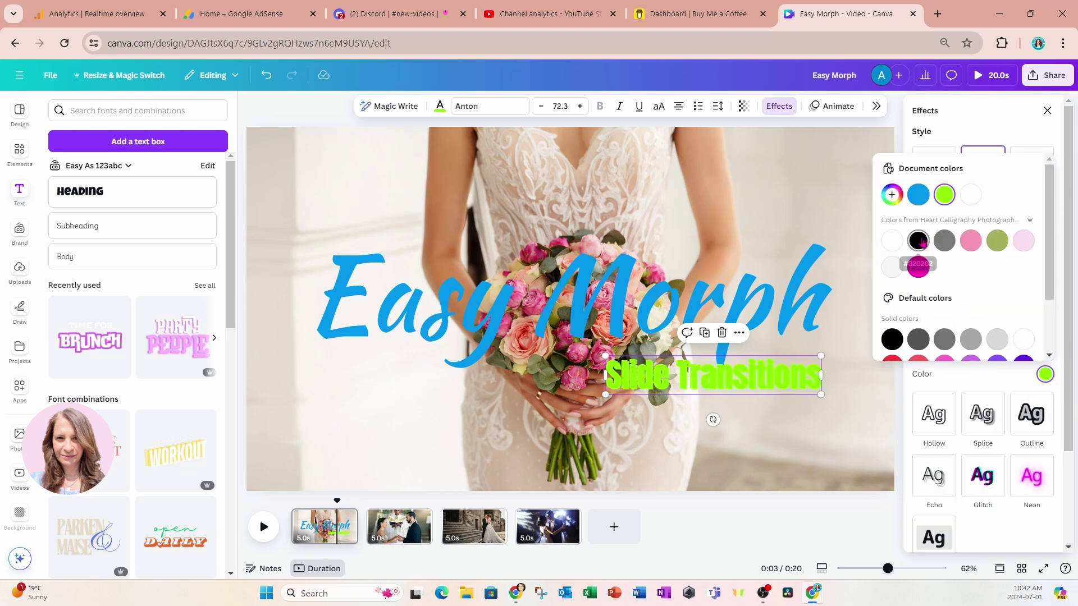
click(920, 242)
click(961, 121)
drag(950, 239, 936, 239)
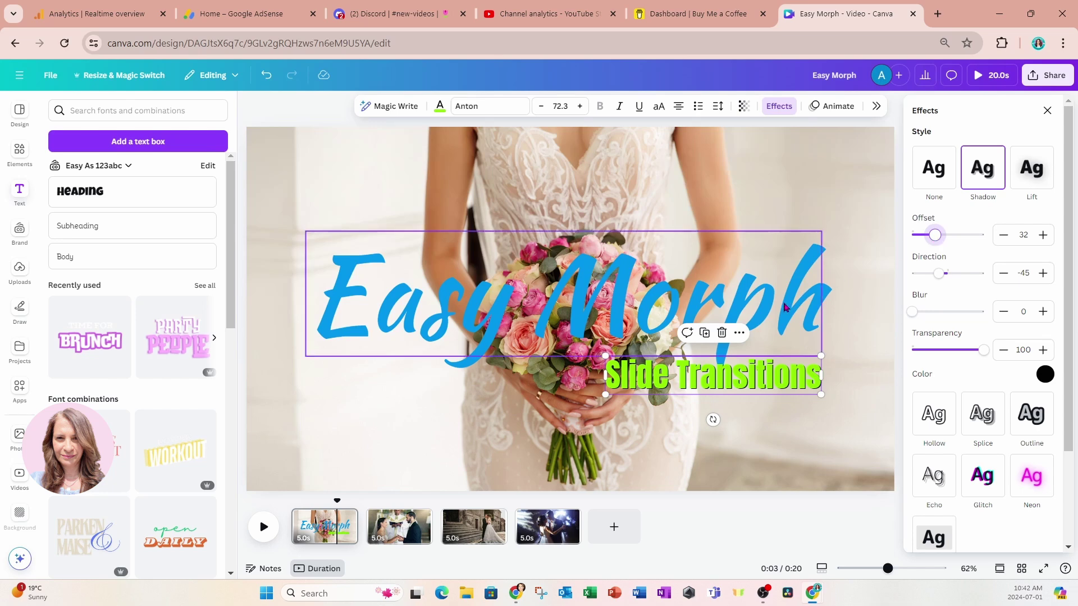
click(785, 306)
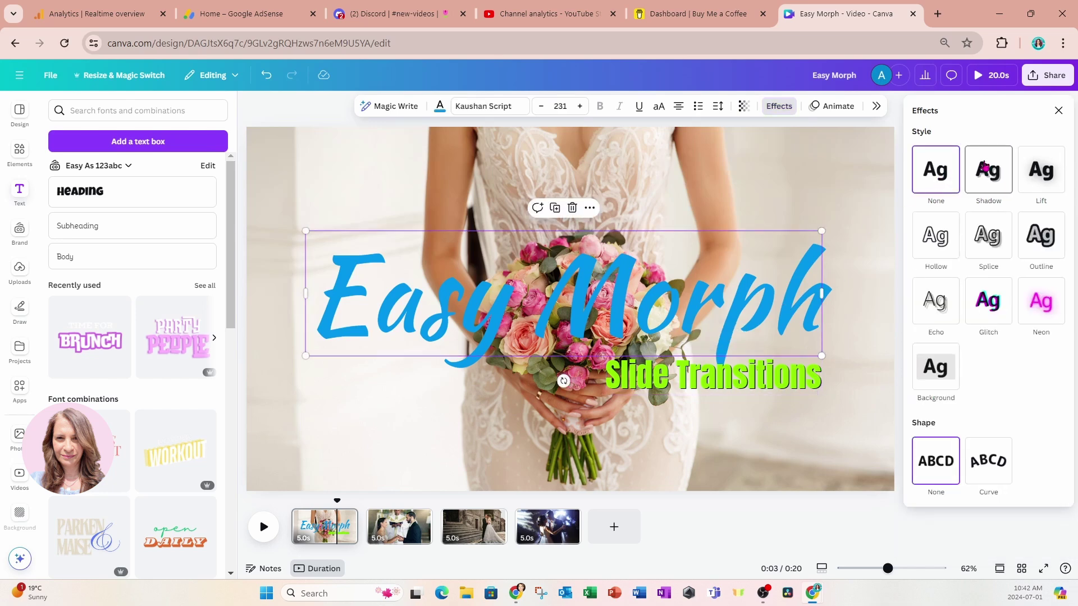
Give the title a black shadow with offset 14, transparency 99 and blur 35.
click(985, 166)
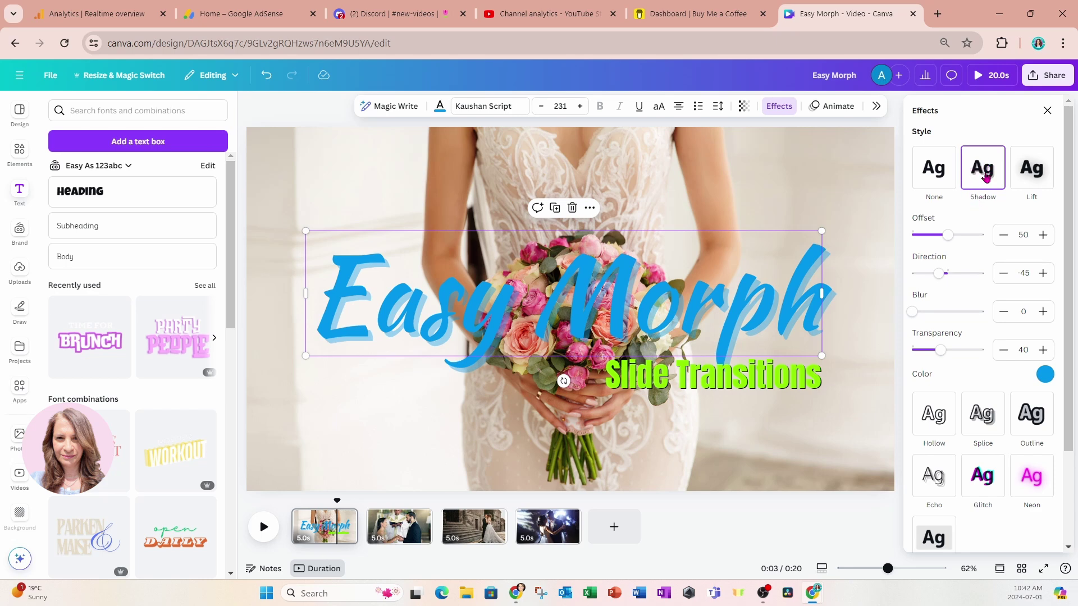
drag(949, 236, 921, 240)
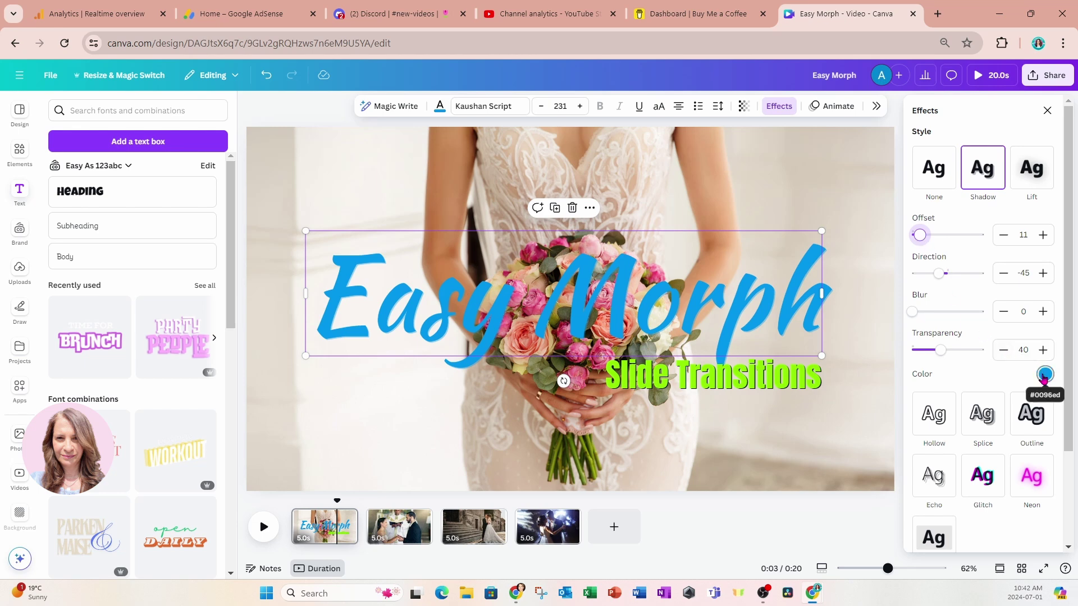
click(1045, 375)
click(918, 242)
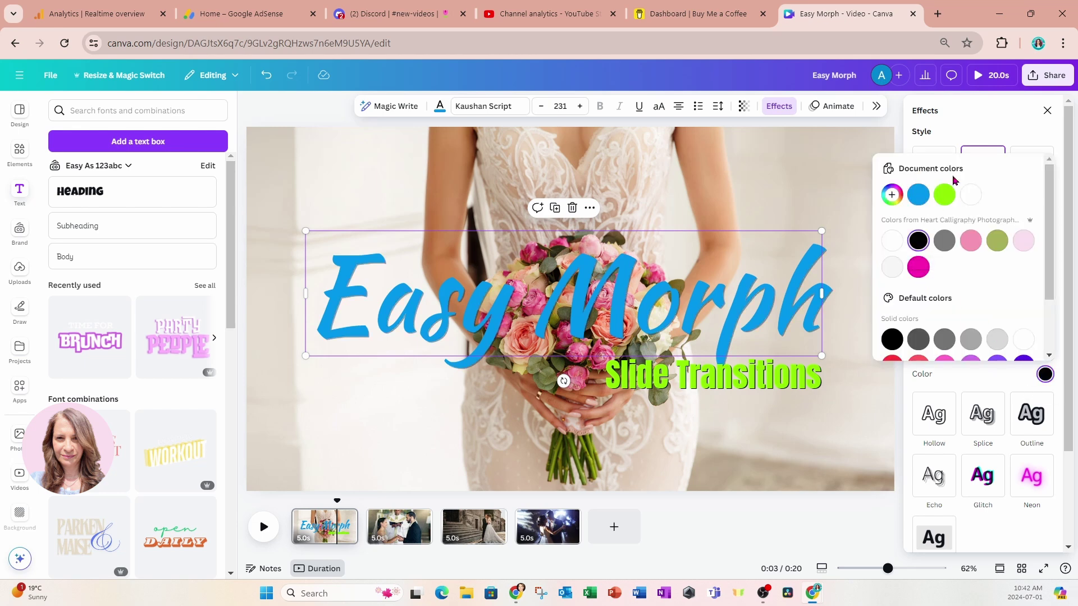
click(975, 120)
drag(941, 350, 983, 350)
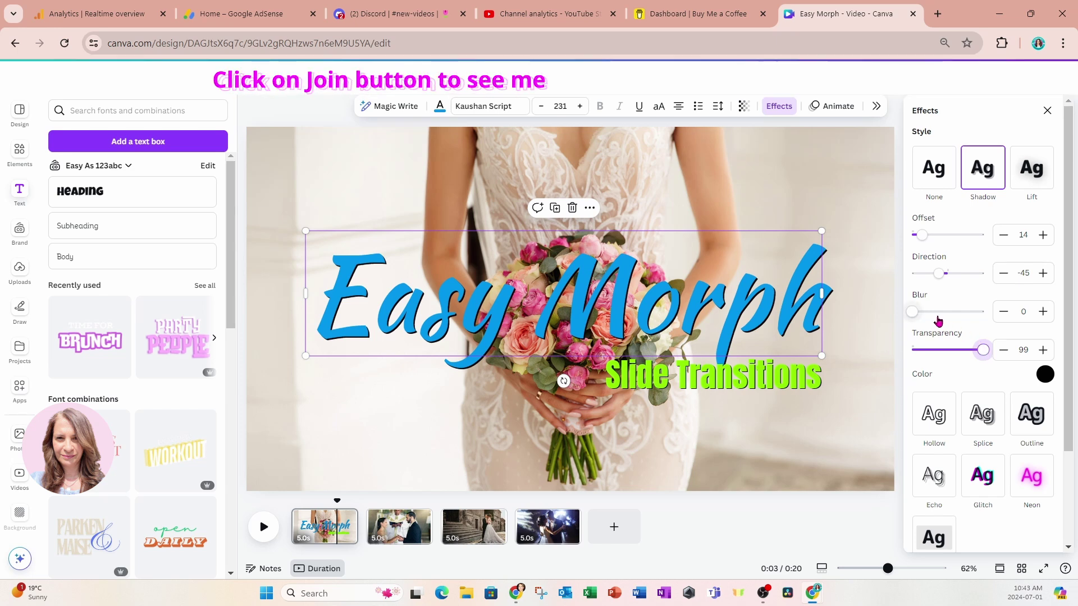
drag(914, 316, 938, 315)
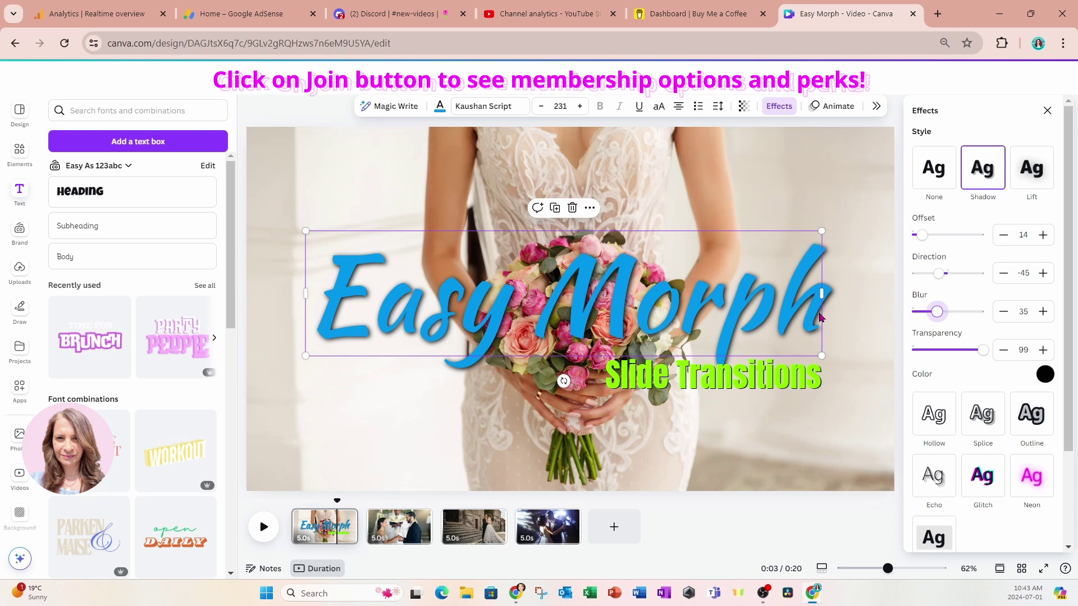
Enlarge Slide Transitions to size 111 and nudge it up and right under the title.
click(804, 382)
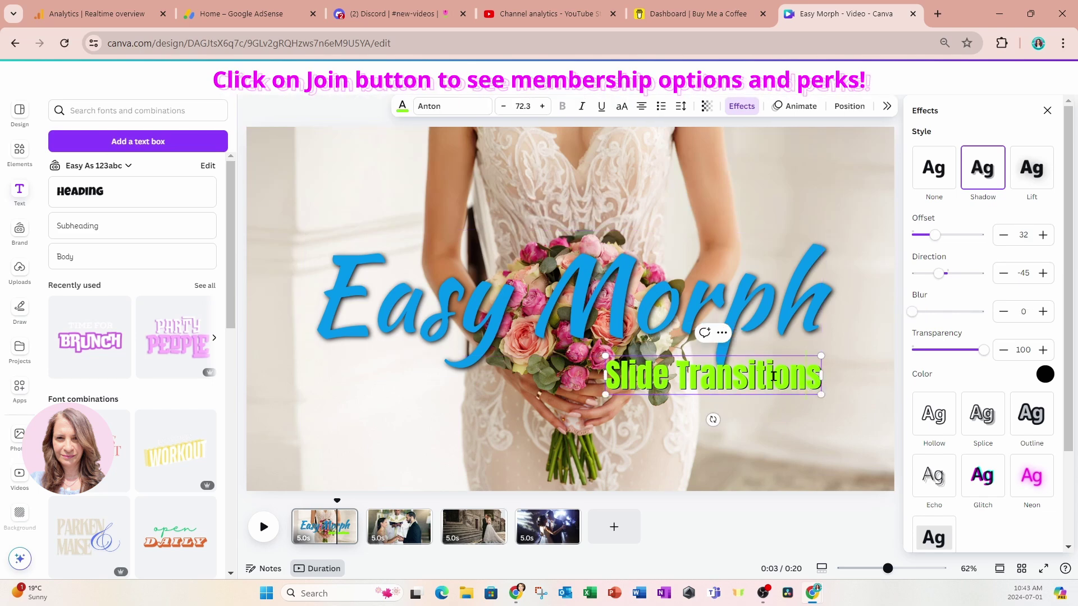
drag(605, 356, 559, 347)
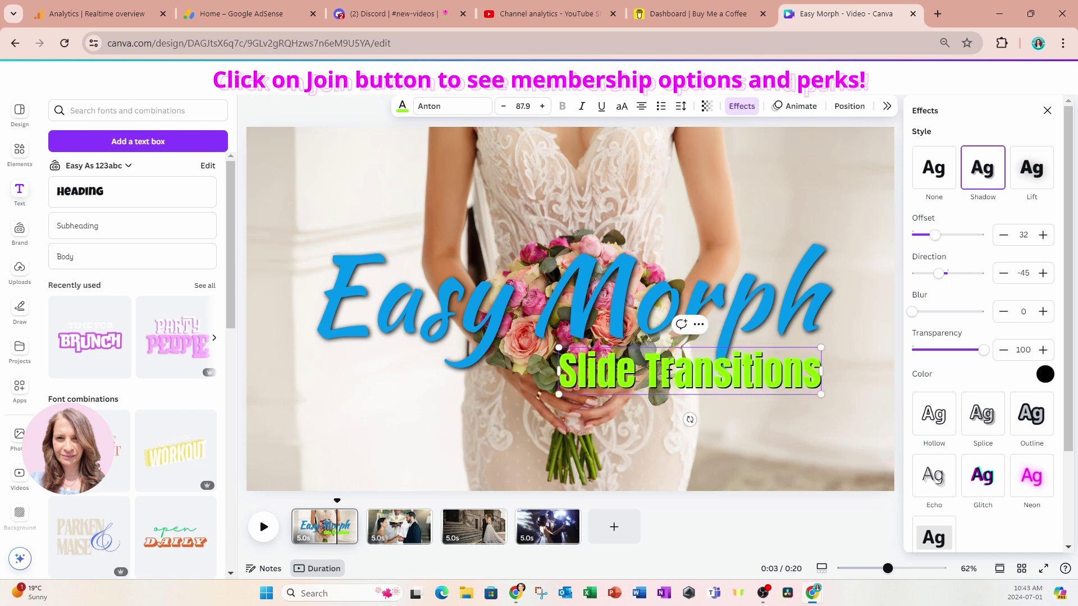
click(768, 434)
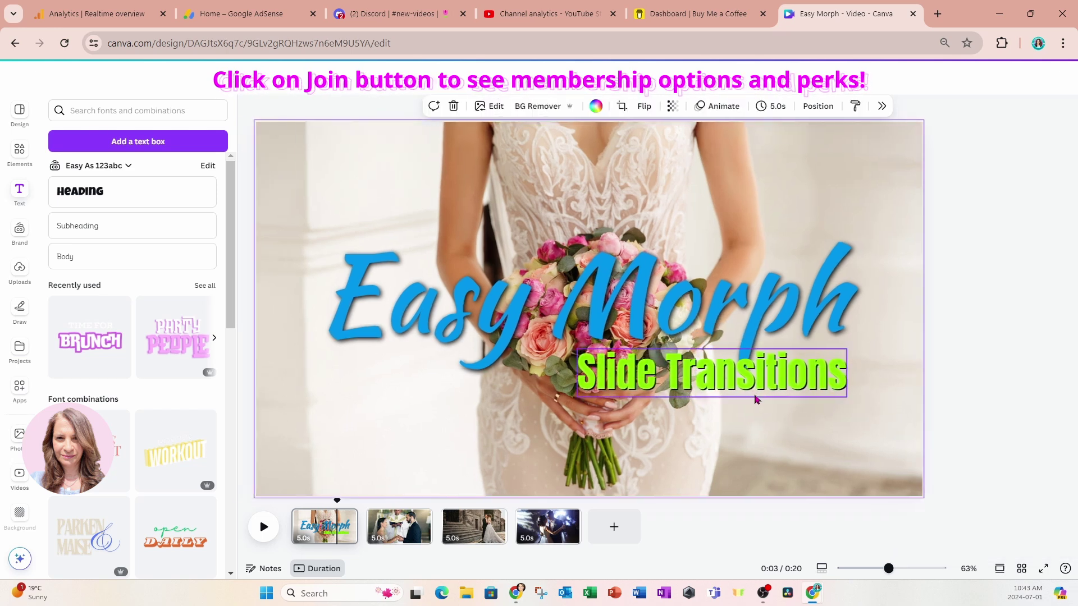
drag(760, 382, 765, 375)
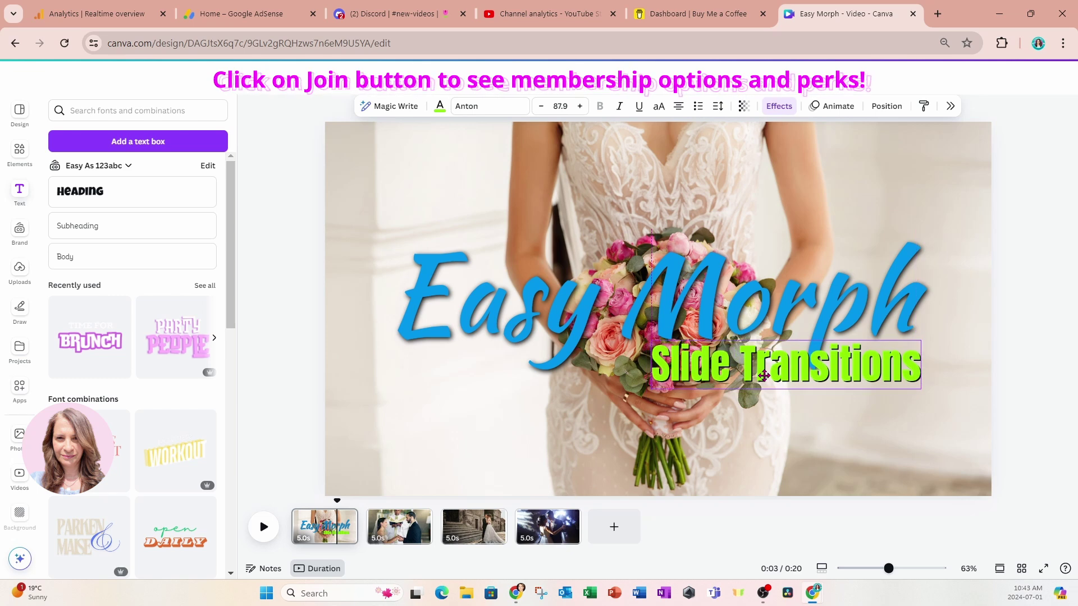
drag(652, 387, 582, 398)
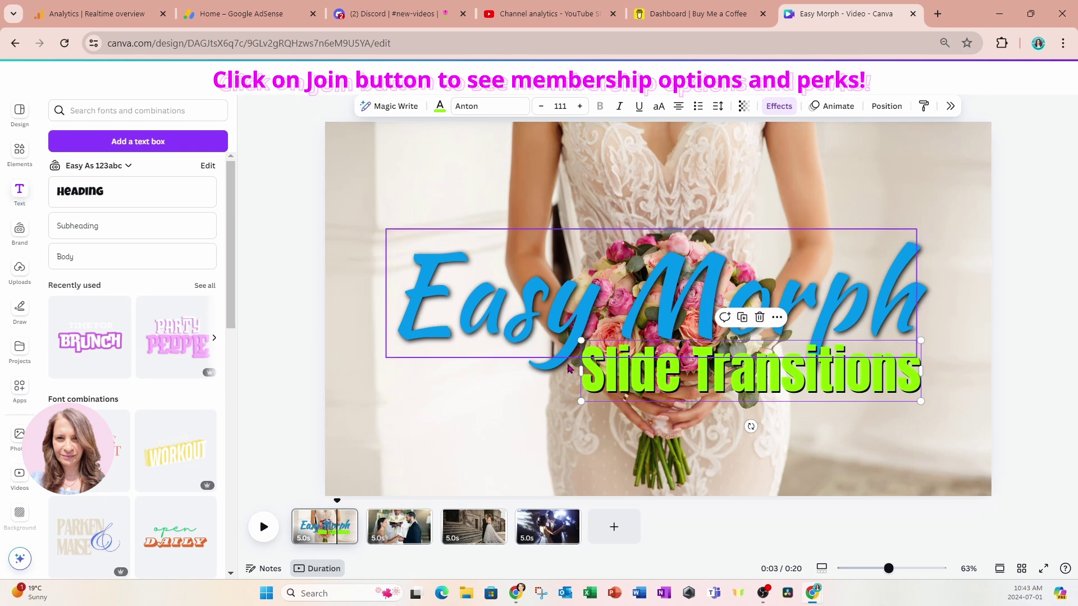
click(270, 357)
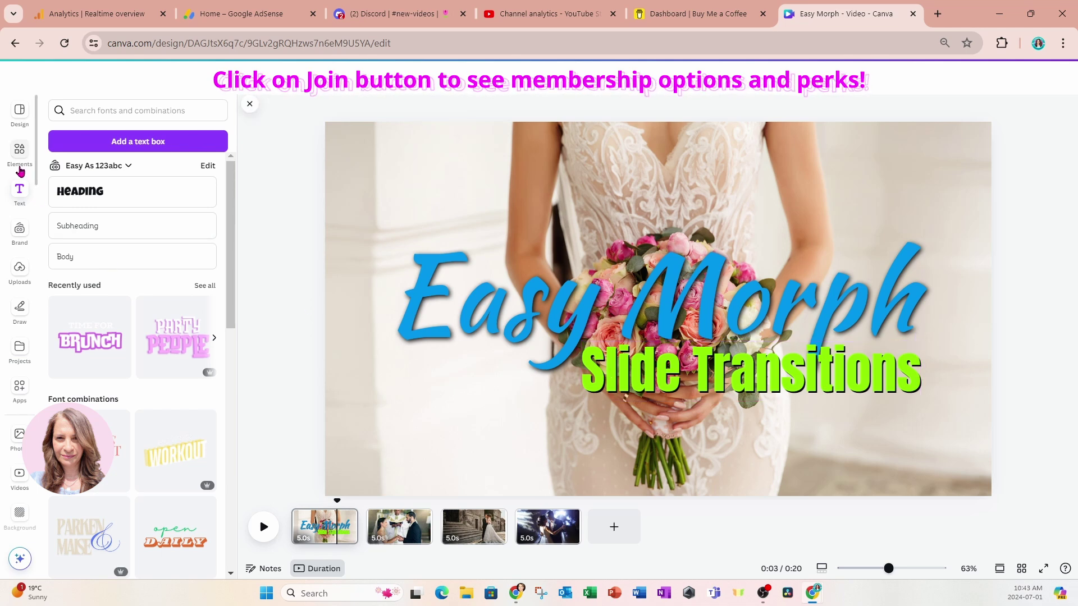
Add a grey square from Shapes and stretch it into a full-width band behind Slide Transitions.
click(20, 151)
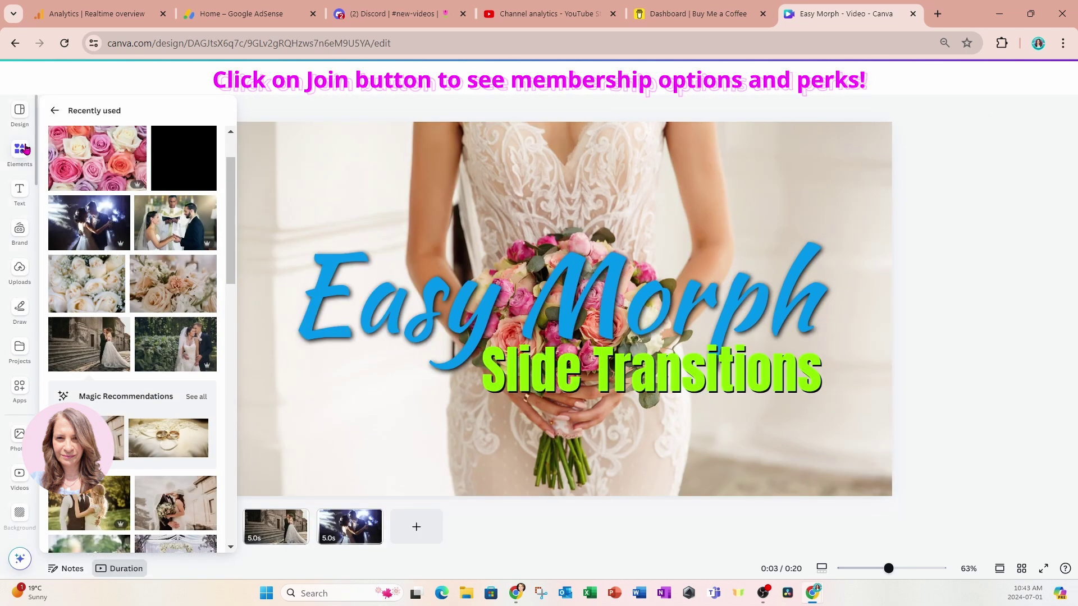
click(54, 106)
scroll(114, 256, down, 8)
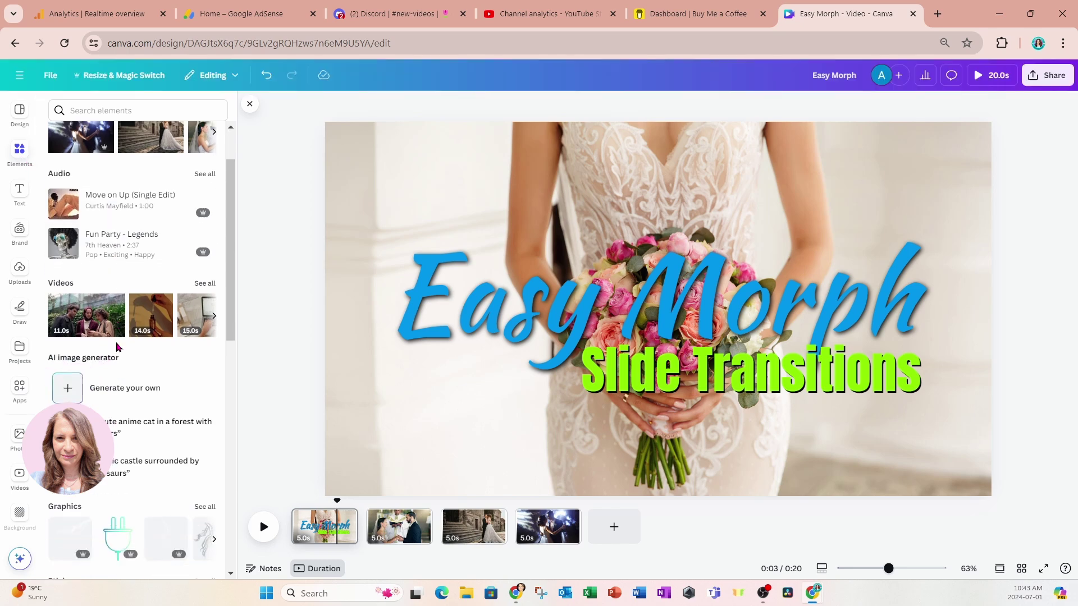
click(63, 410)
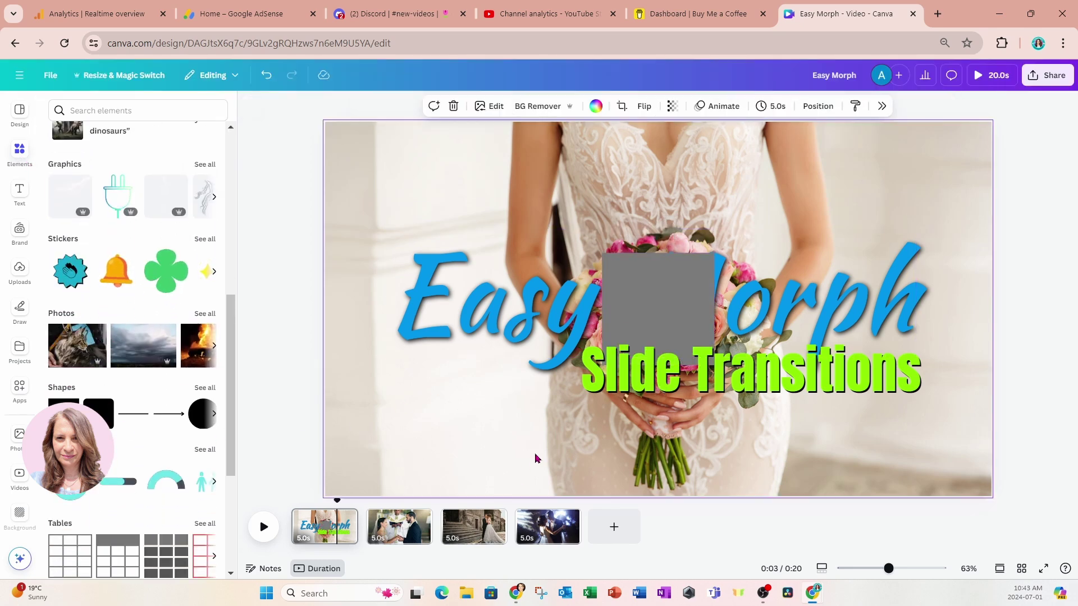
drag(670, 297, 992, 405)
drag(658, 459, 666, 405)
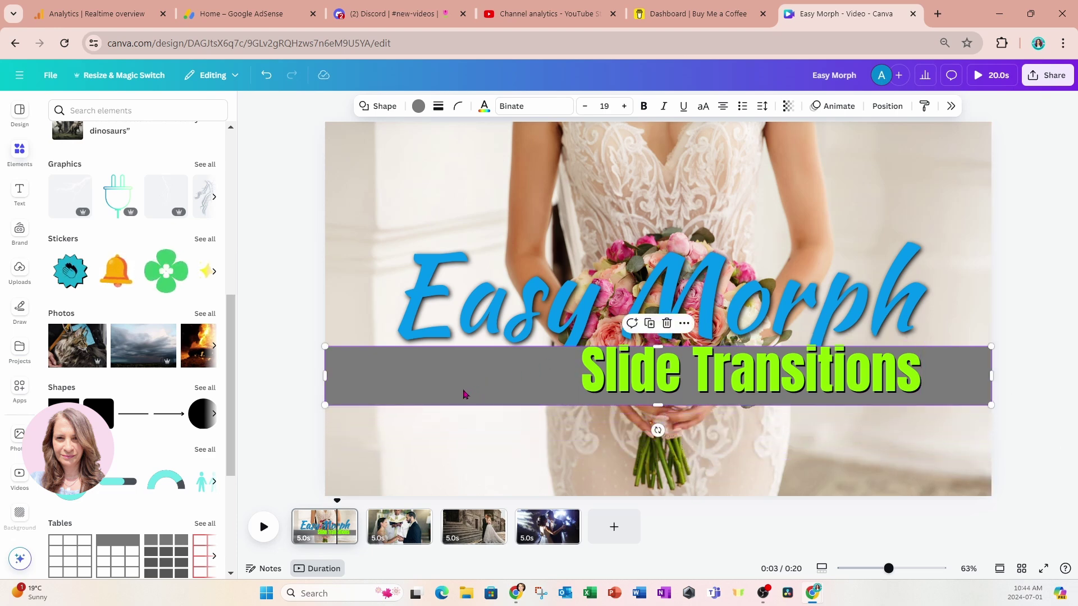
drag(660, 347, 661, 341)
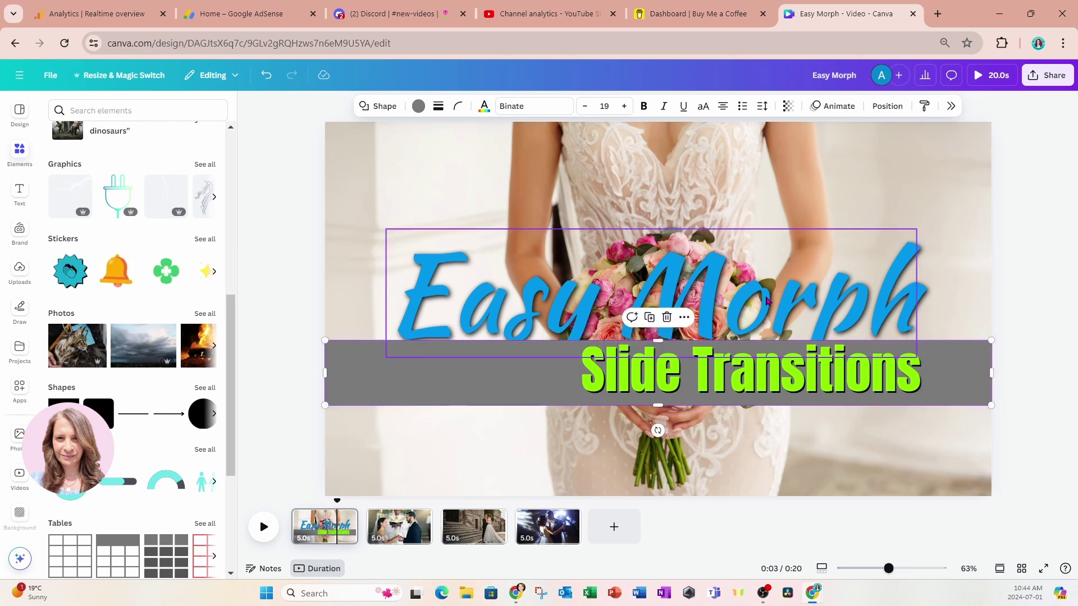
click(767, 302)
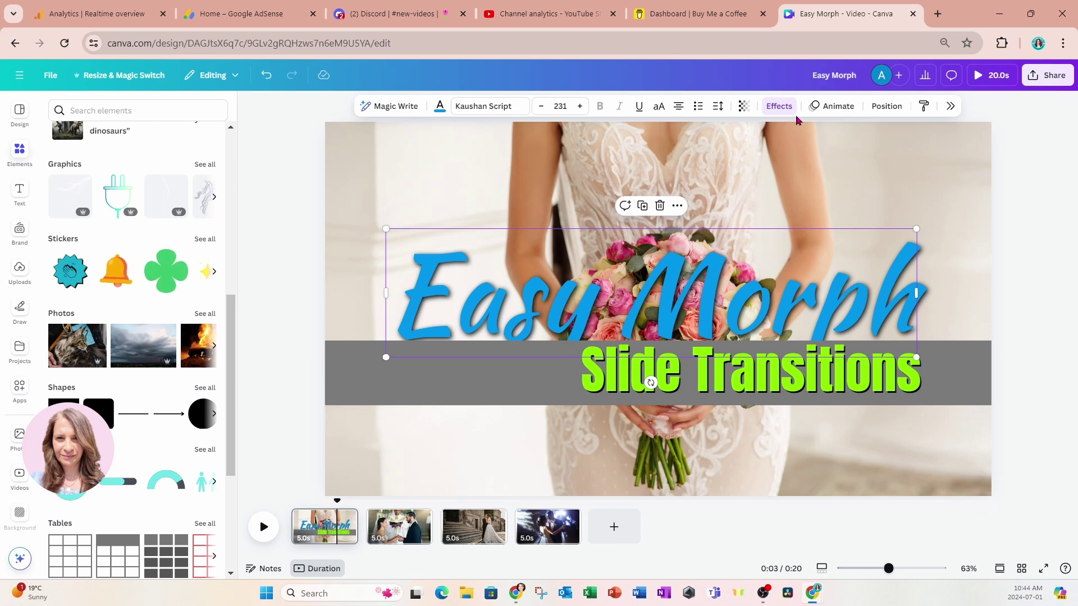
click(886, 106)
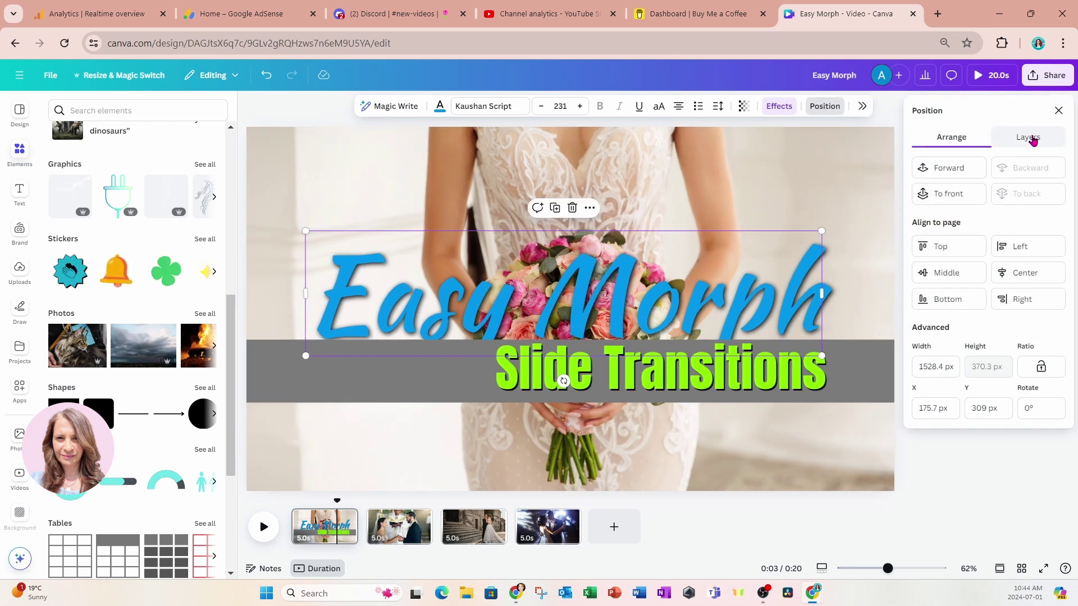
Move the Easy Morph layer to the top so its letters overlap the grey band.
click(1031, 139)
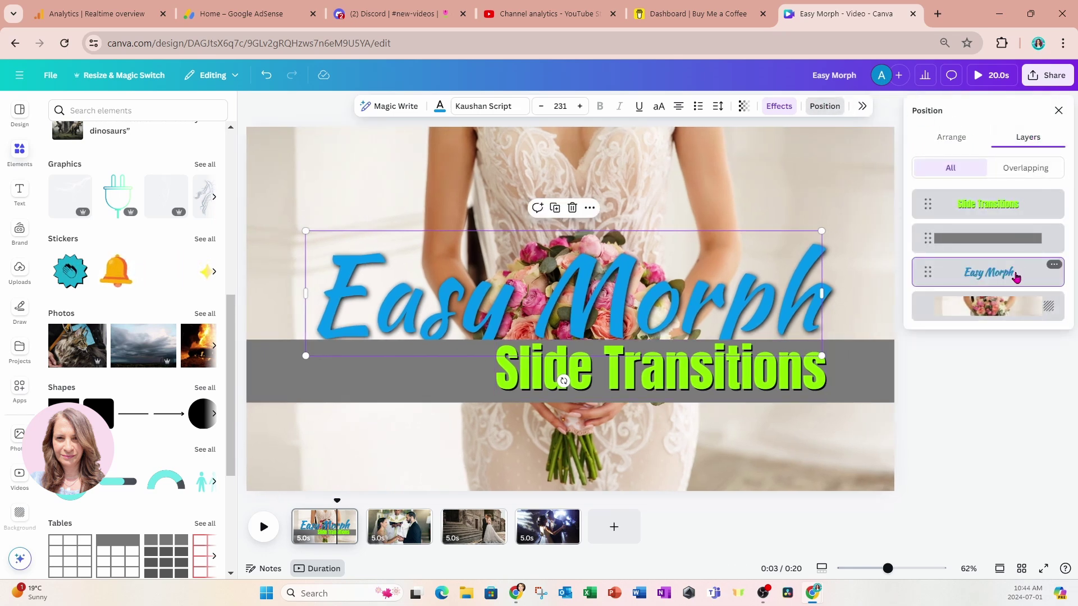
drag(1016, 274, 1016, 202)
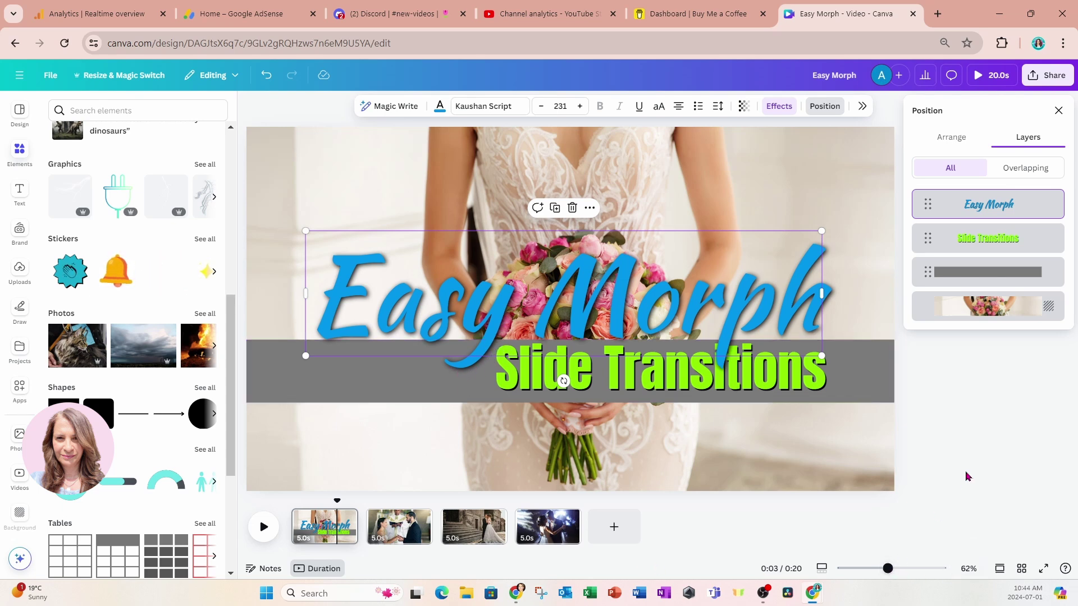
click(1059, 110)
click(249, 106)
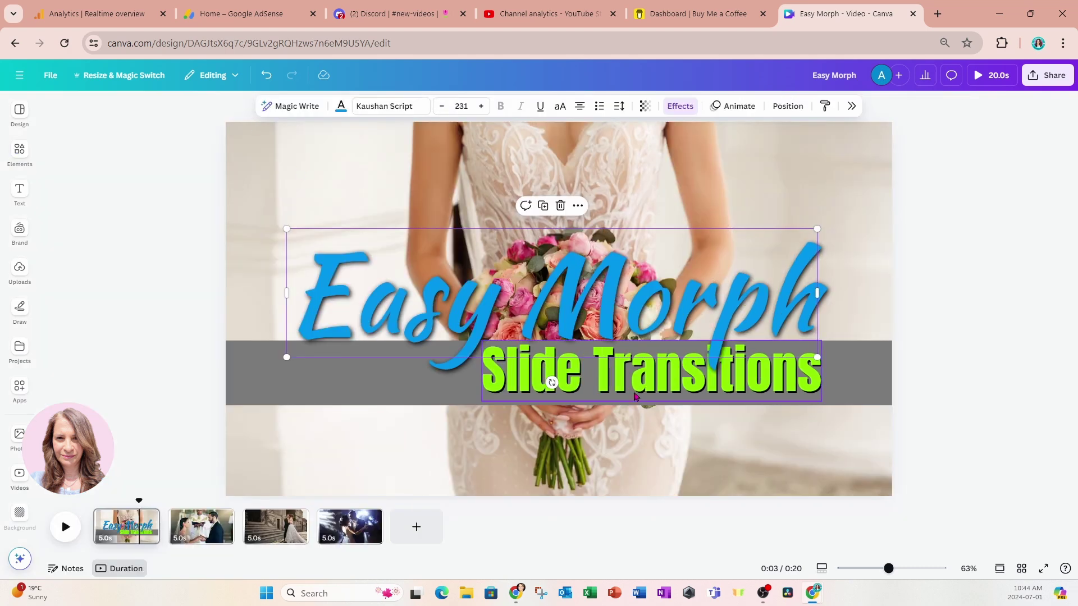
Recolour the grey band with the beige photo colour, then select title, subtitle and band together.
drag(888, 569, 882, 569)
click(255, 349)
click(331, 392)
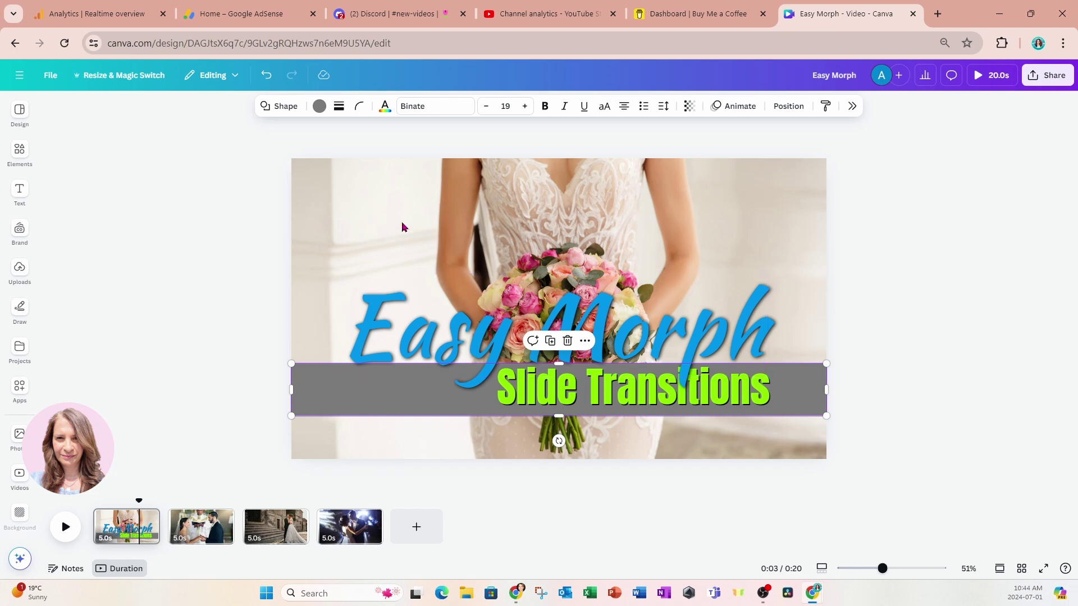
click(319, 106)
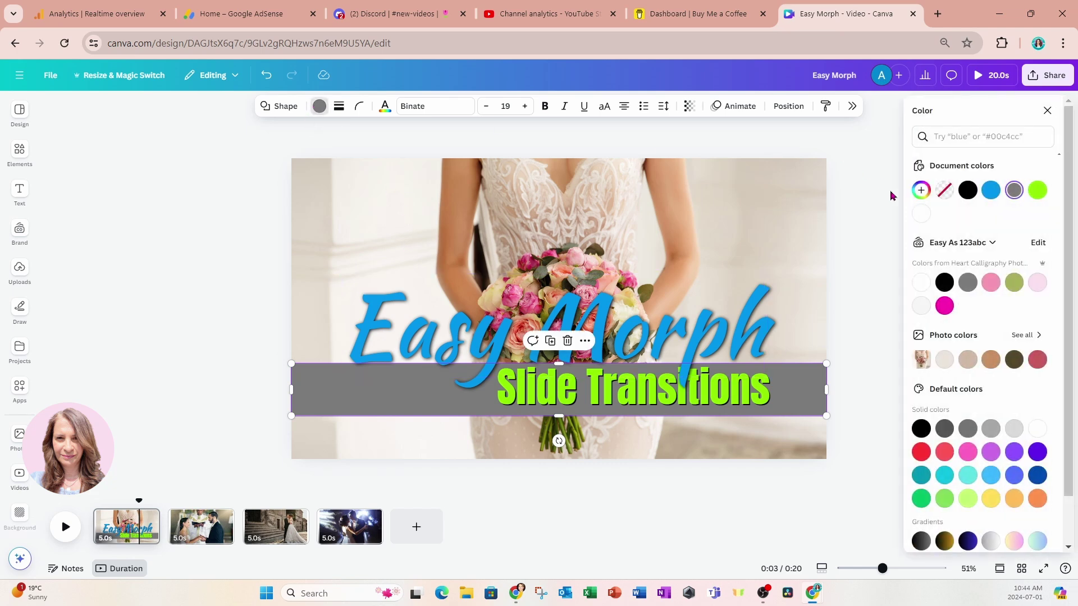
click(960, 361)
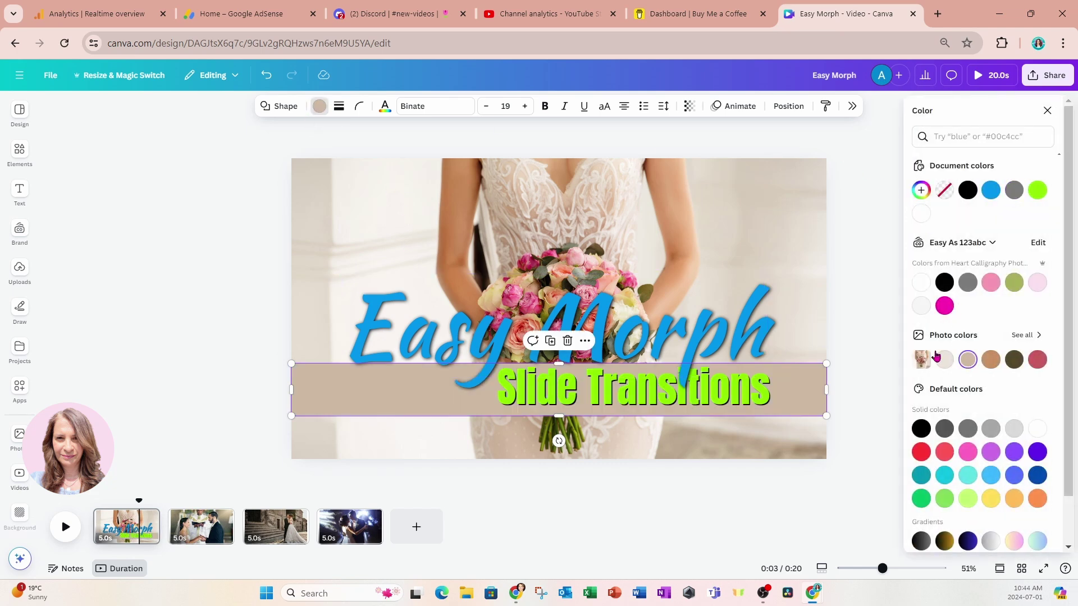
key(Escape)
key(Escape)
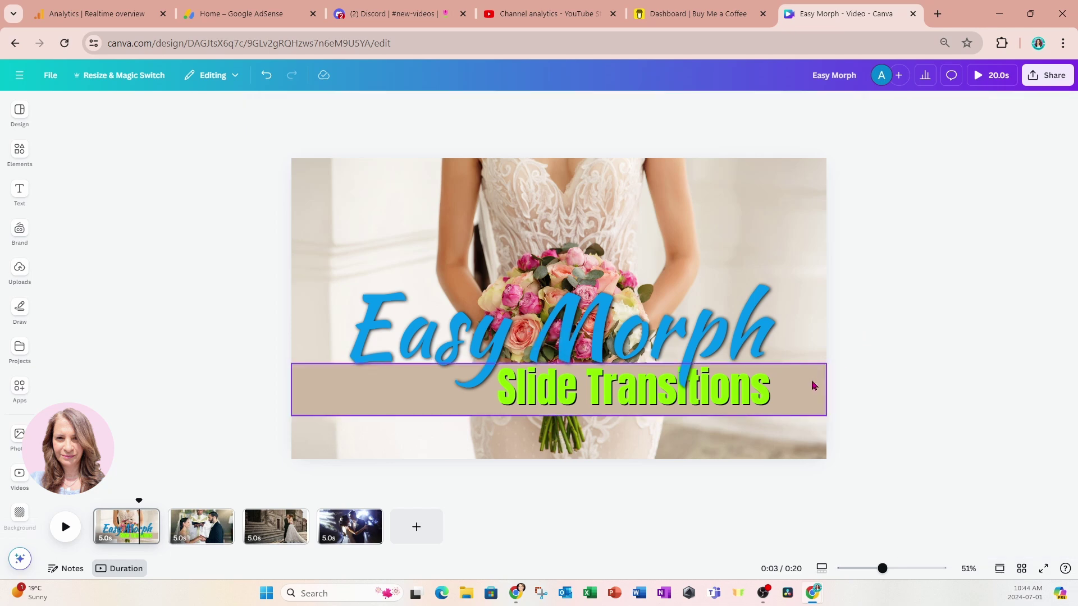
drag(237, 311, 875, 405)
Group the title, subtitle and band, then duplicate the title page as page 2.
click(532, 251)
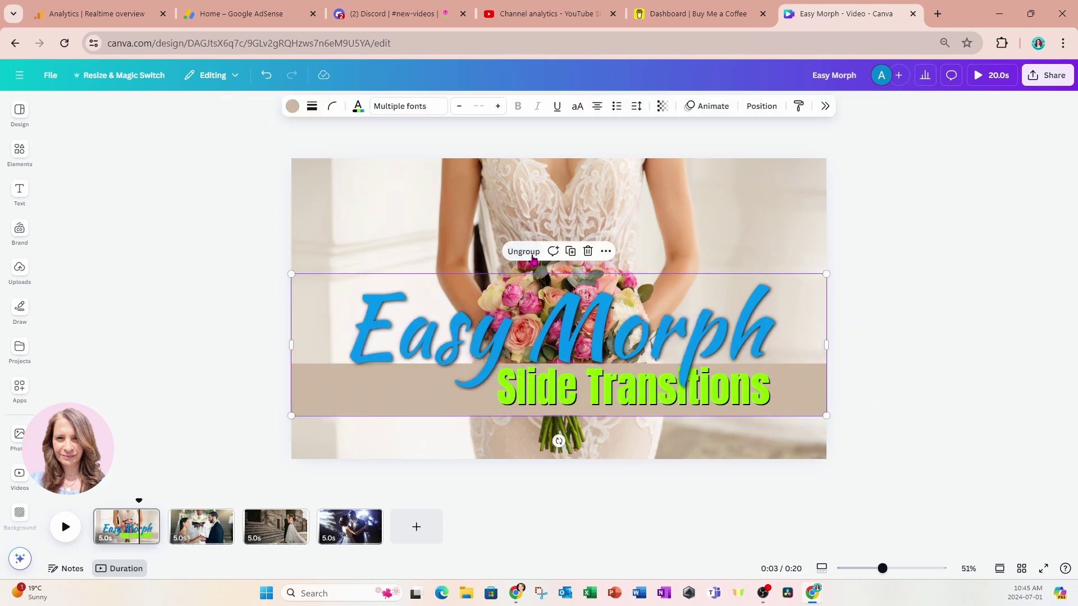
click(253, 266)
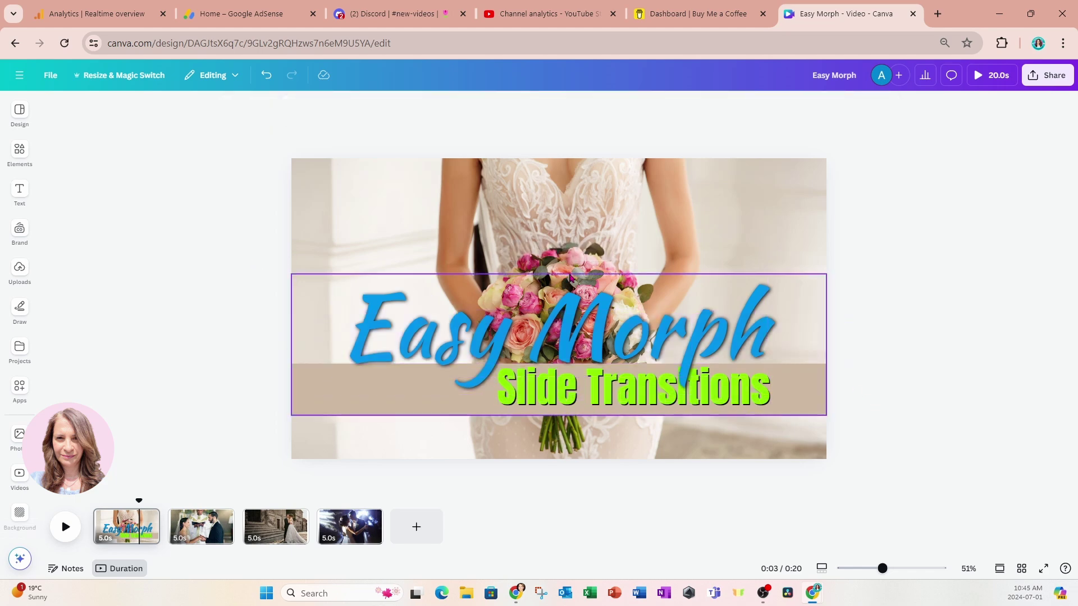
mouse_move(148, 528)
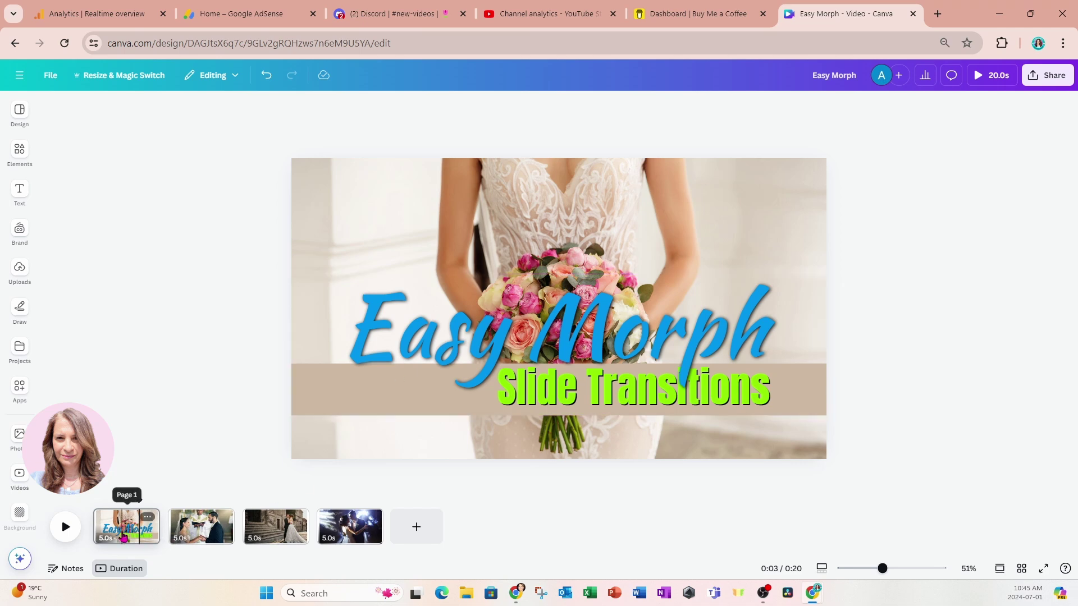
click(148, 520)
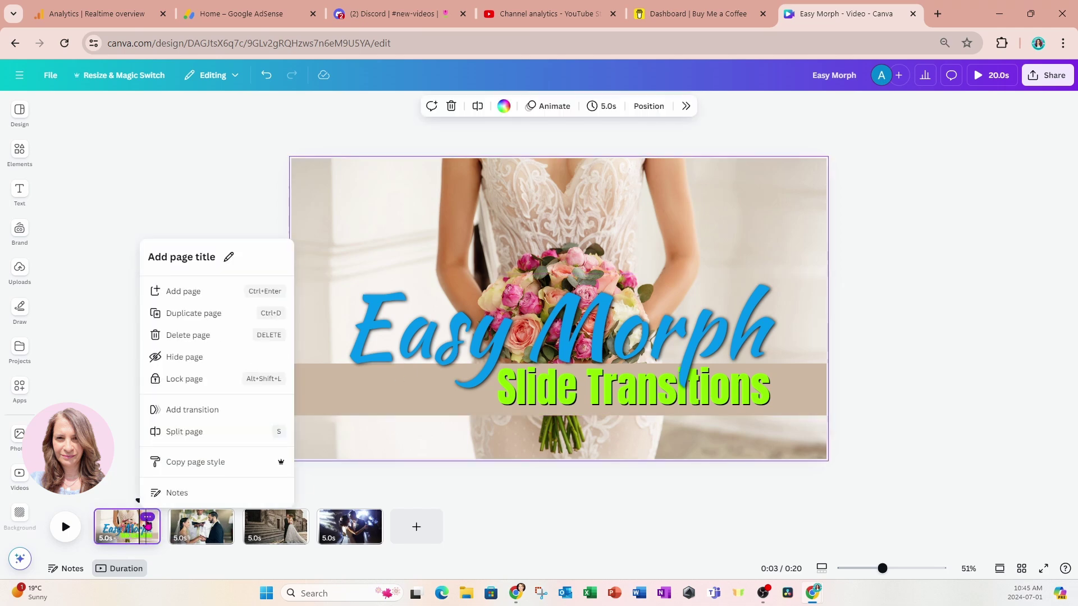
click(192, 314)
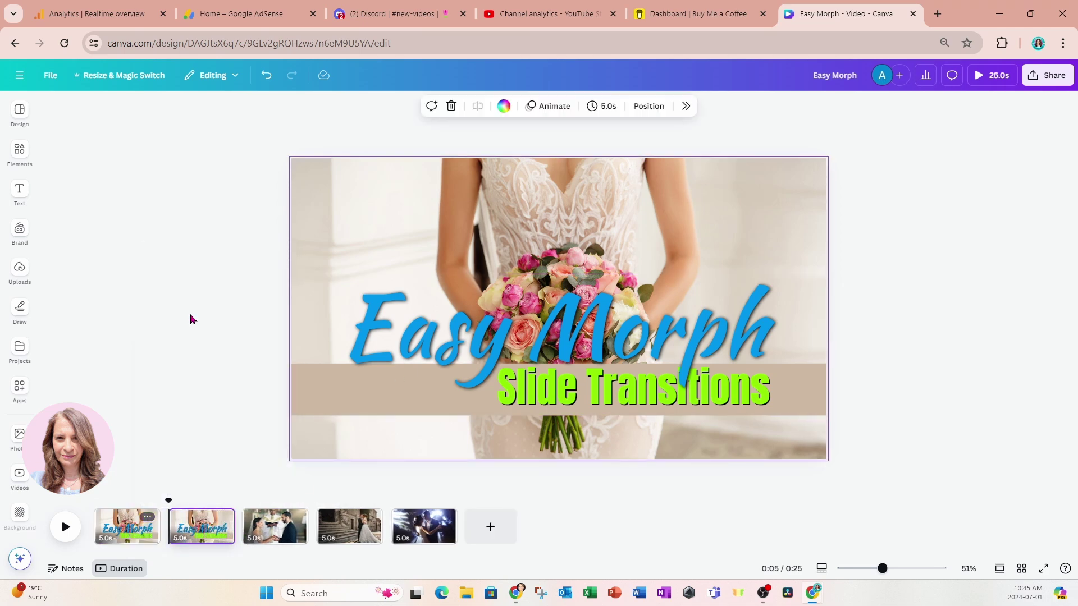
On page 2, shrink the title group and move it into the bottom-right corner.
click(355, 337)
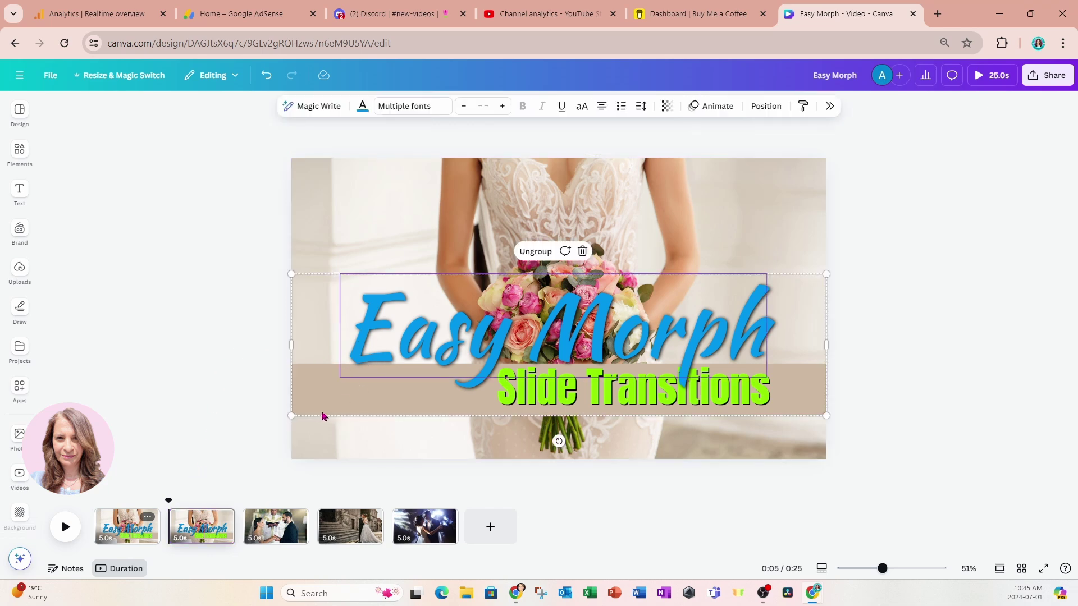
drag(292, 274, 672, 375)
drag(740, 397, 739, 412)
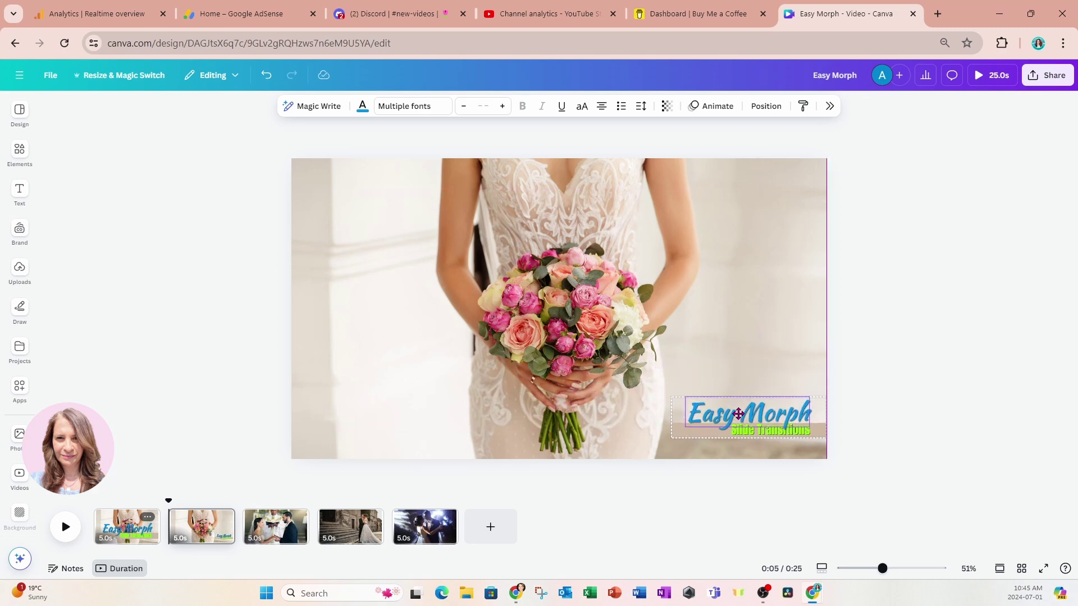
click(866, 337)
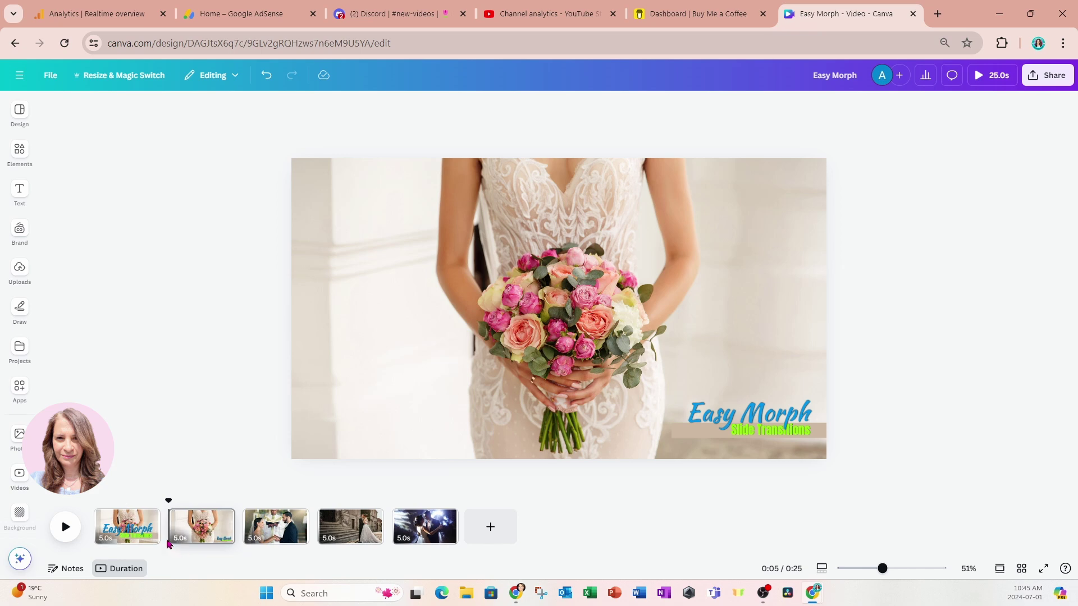
mouse_move(167, 544)
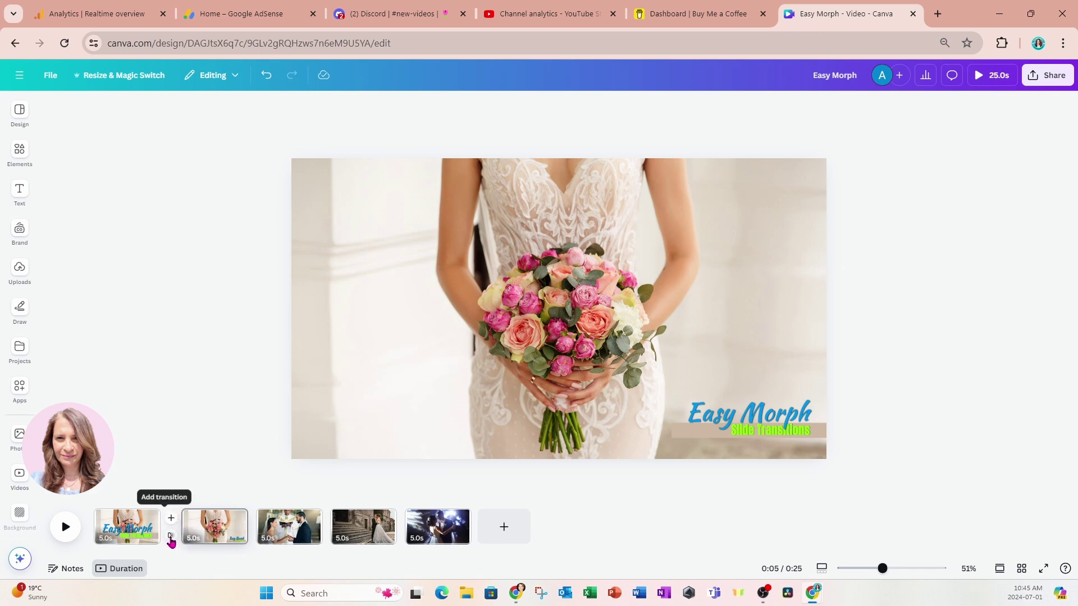
Link pages 1 and 2 with a 2.5-second Match & Move transition and preview the morph.
click(171, 540)
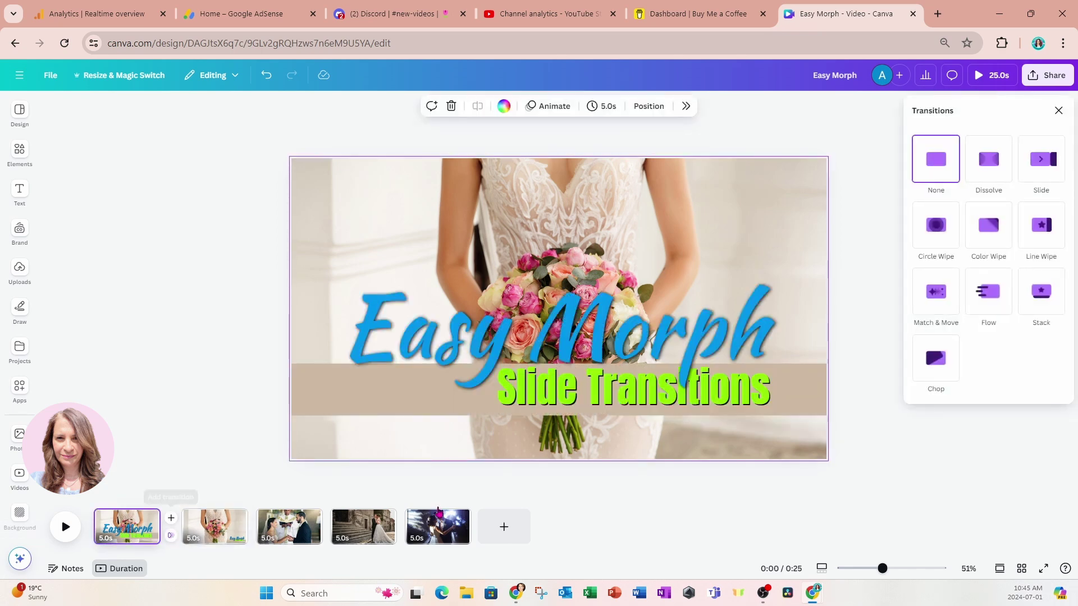
click(947, 304)
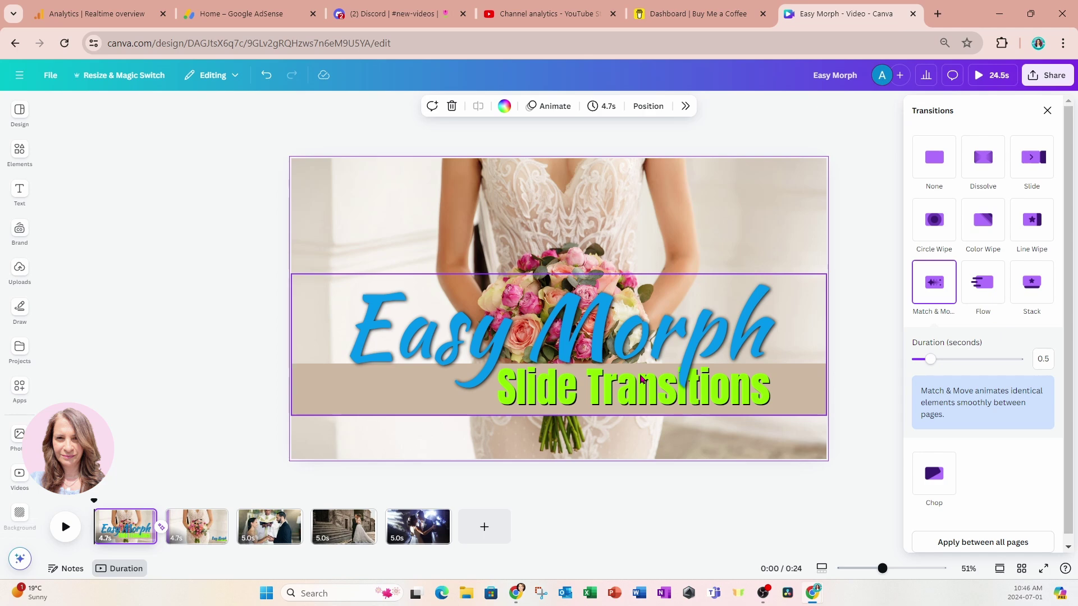
drag(929, 366, 1023, 360)
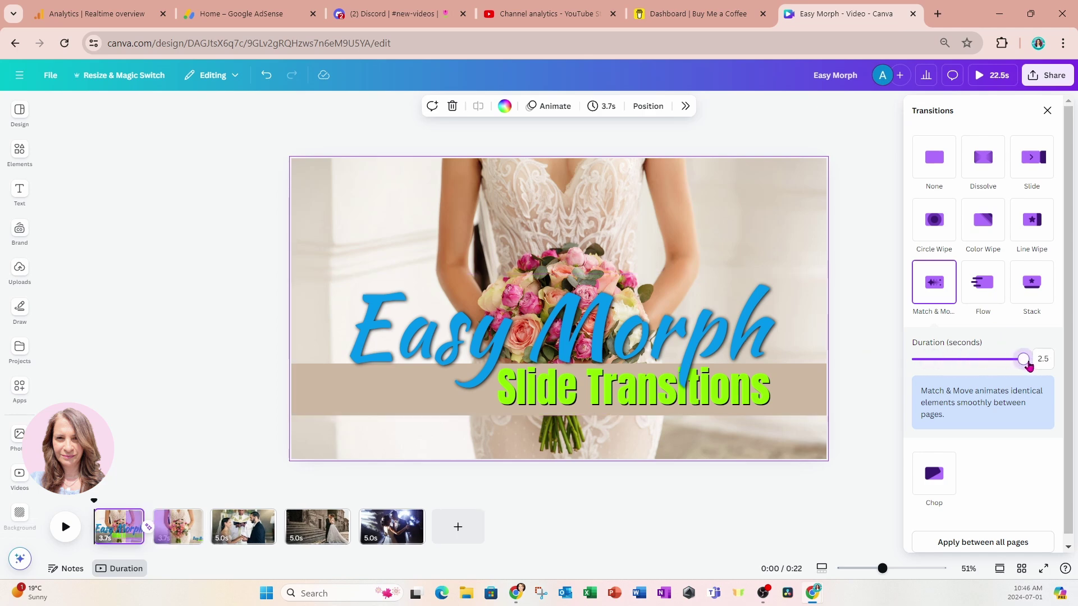
click(65, 529)
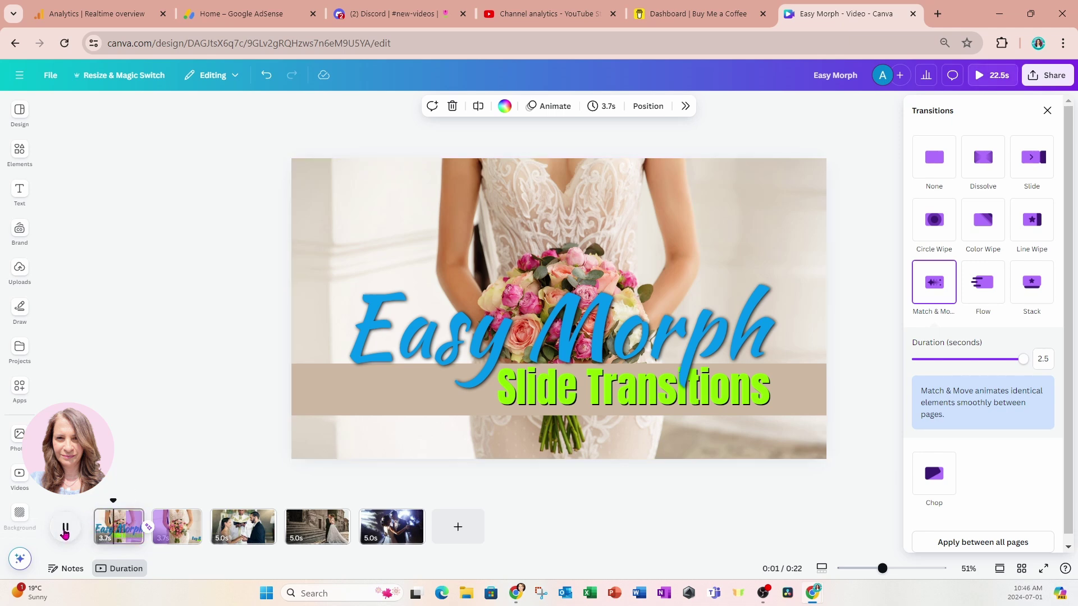
click(1048, 110)
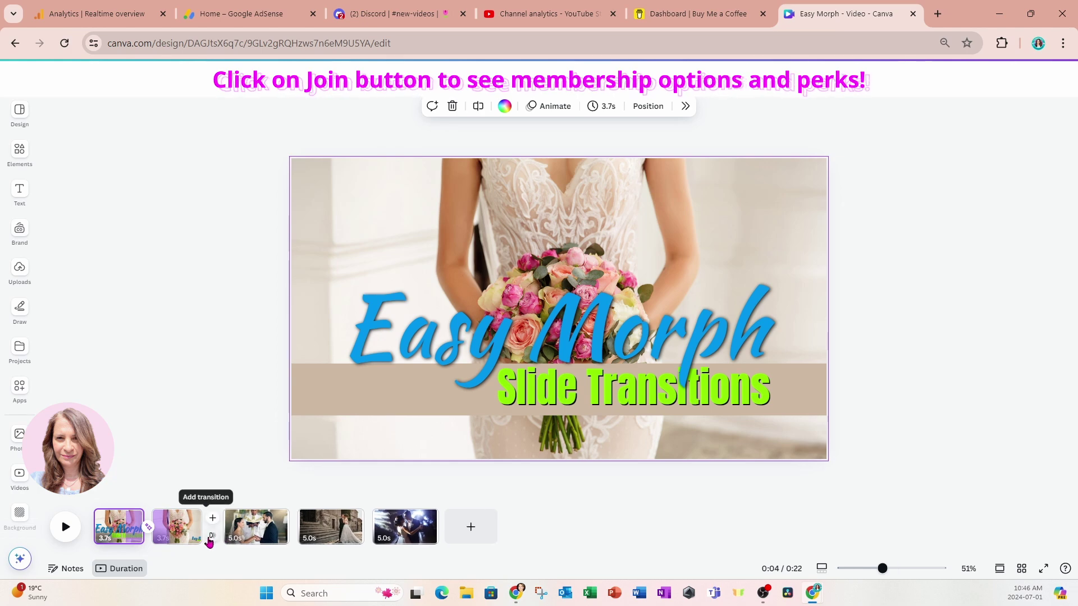
Add a 2.5-second Dissolve transition after page 2.
click(209, 540)
click(984, 167)
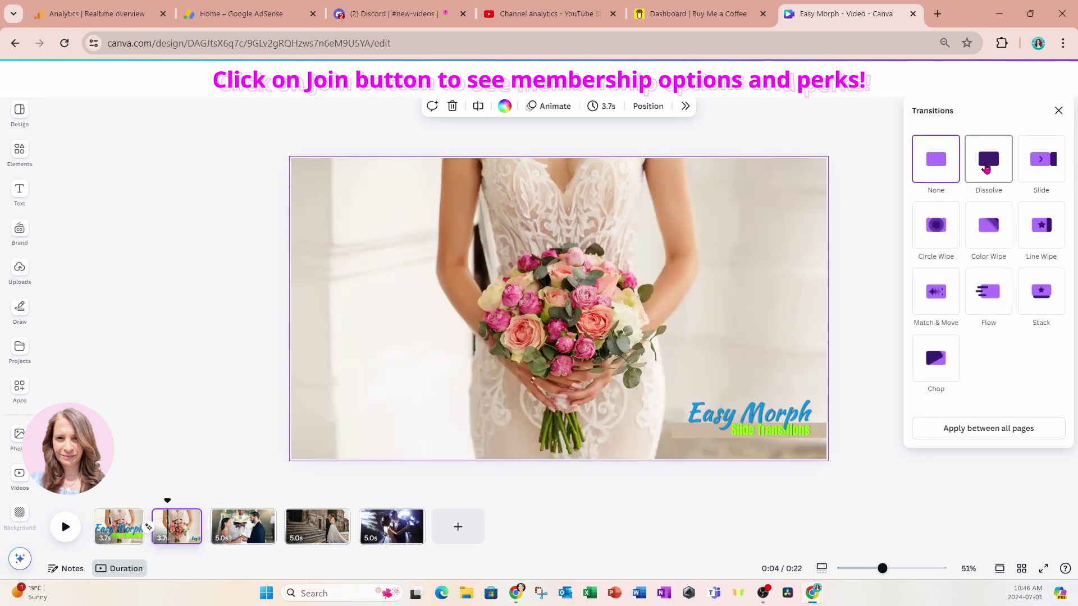
click(986, 168)
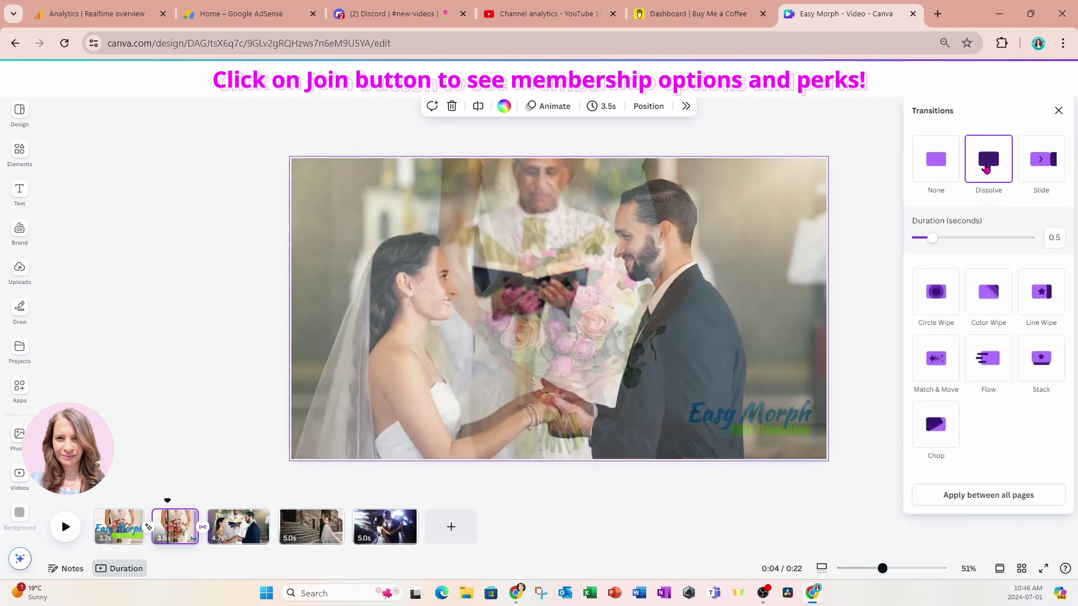
drag(936, 240, 1040, 246)
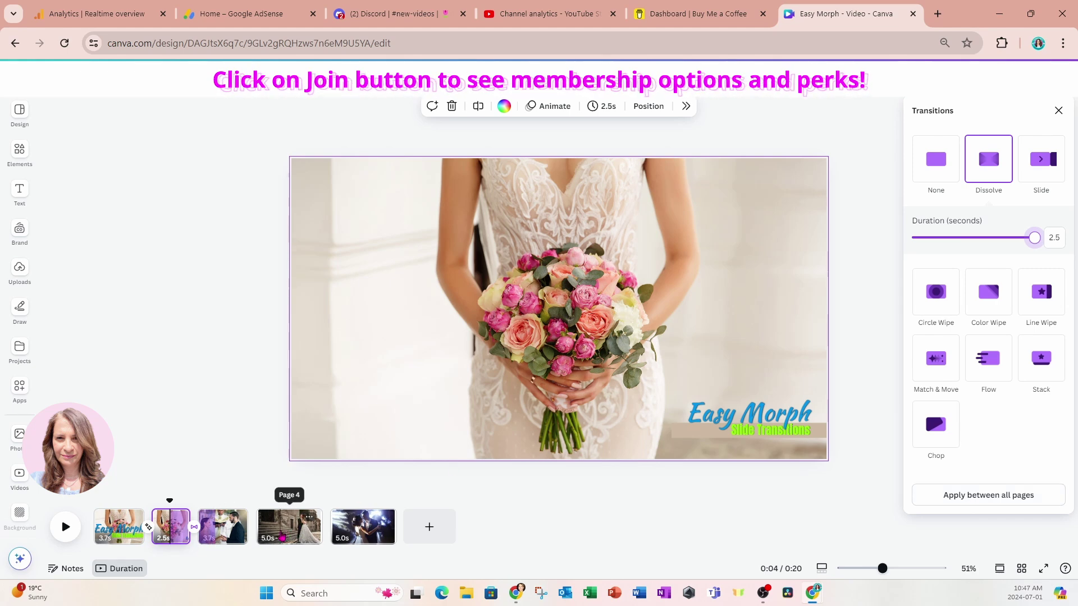
Add 2.5-second Dissolve transitions on pages 4 and 5.
click(282, 537)
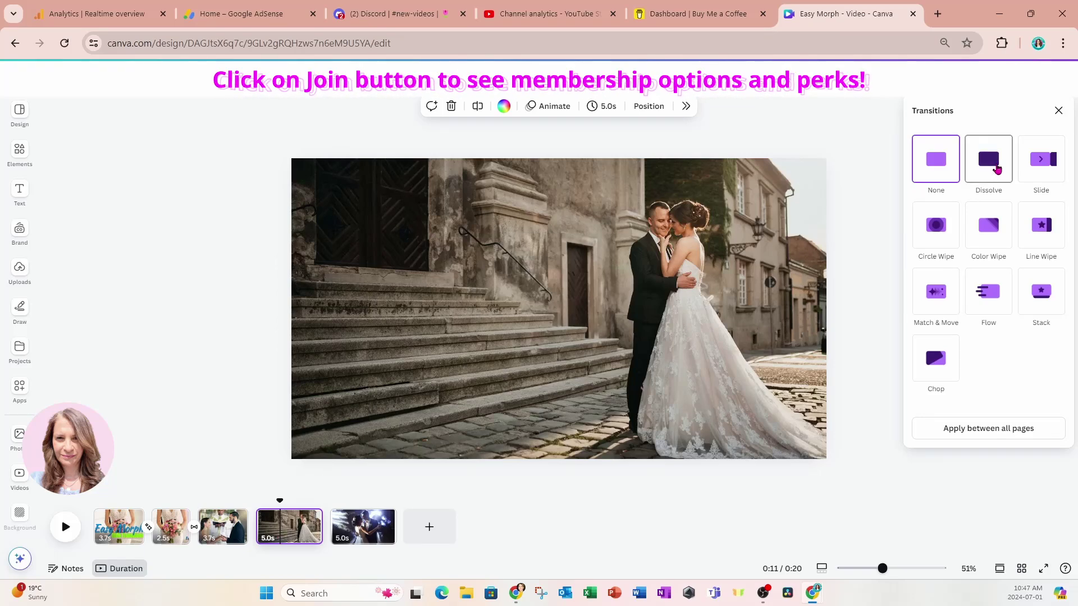
click(997, 170)
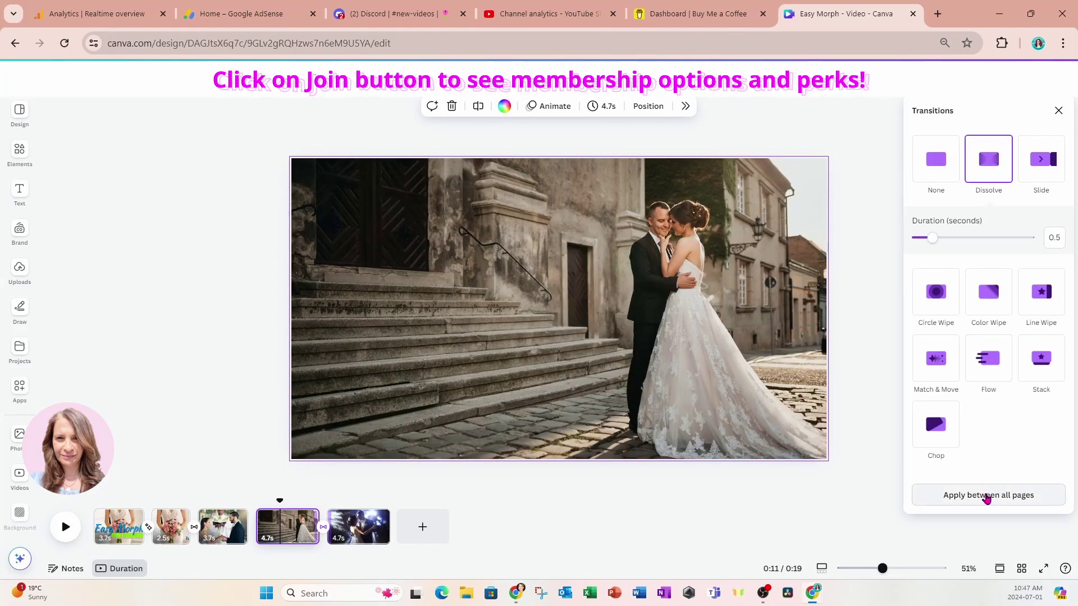
drag(933, 237, 1035, 237)
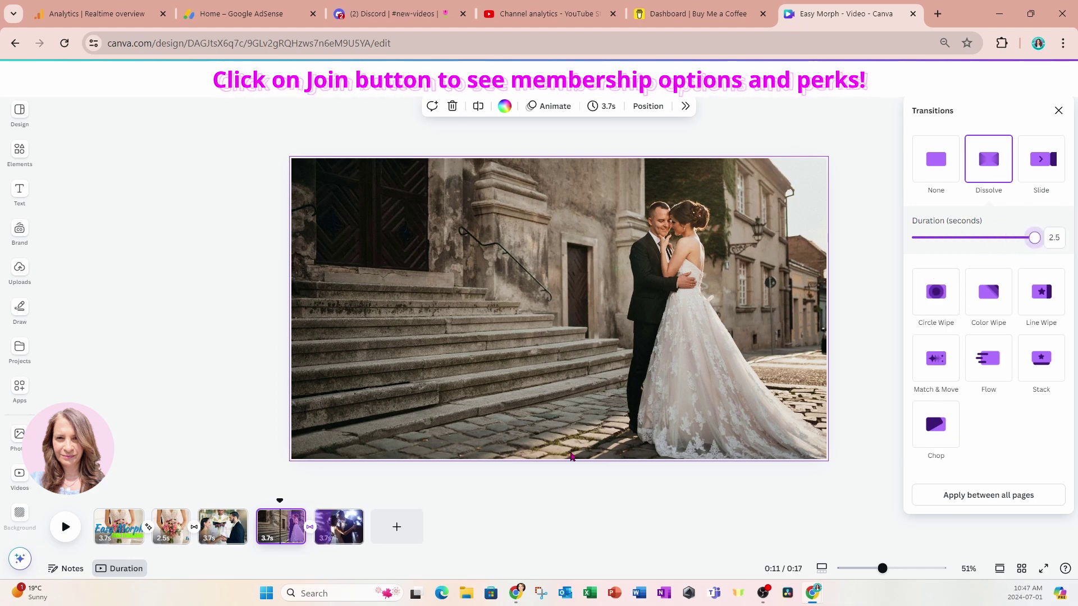
click(339, 525)
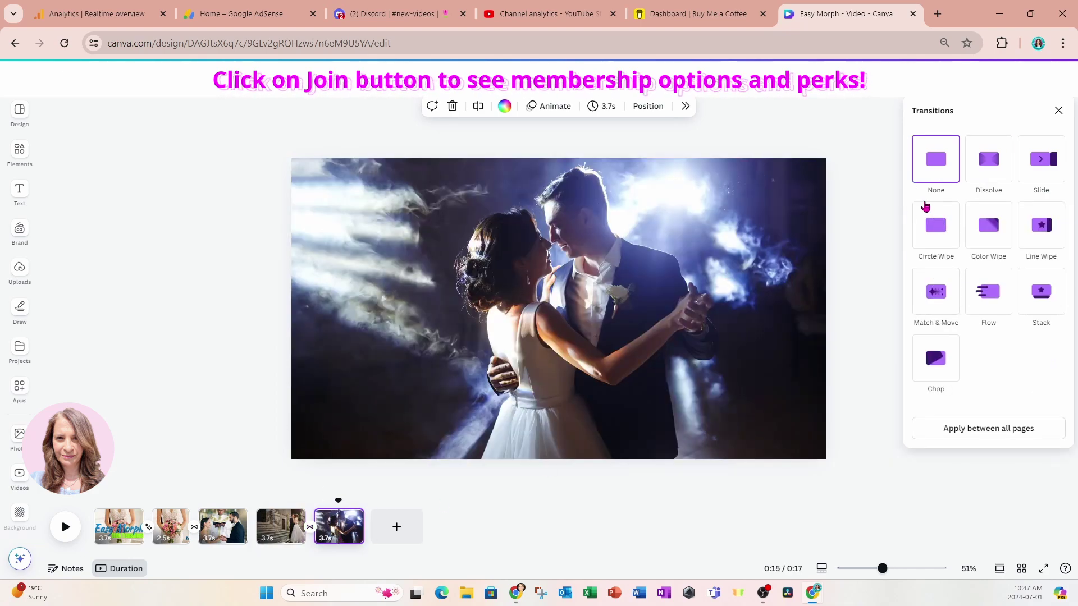
click(988, 166)
drag(919, 238, 1038, 239)
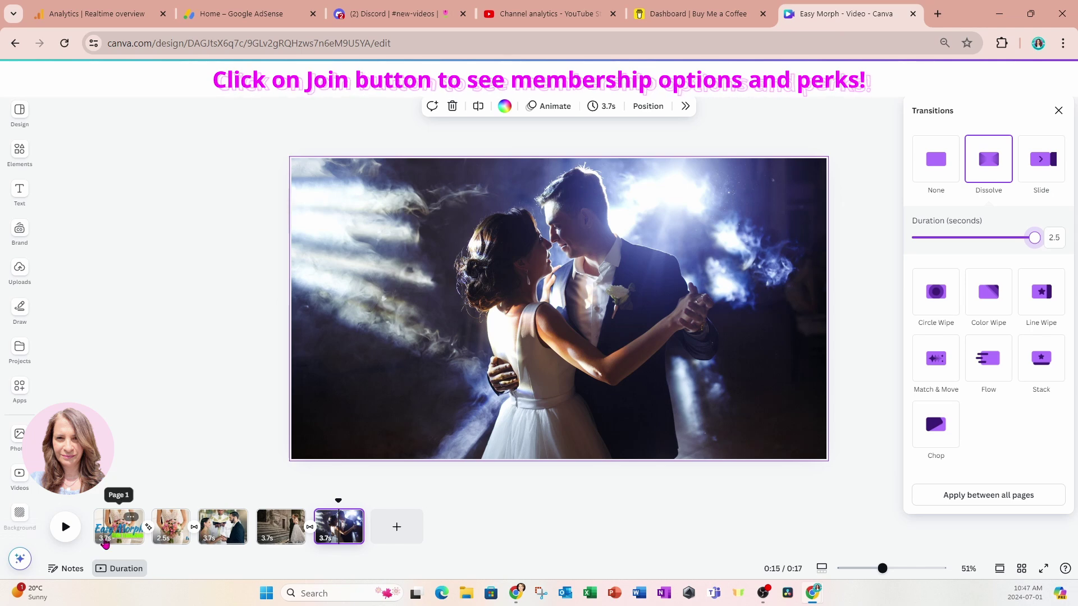
click(105, 540)
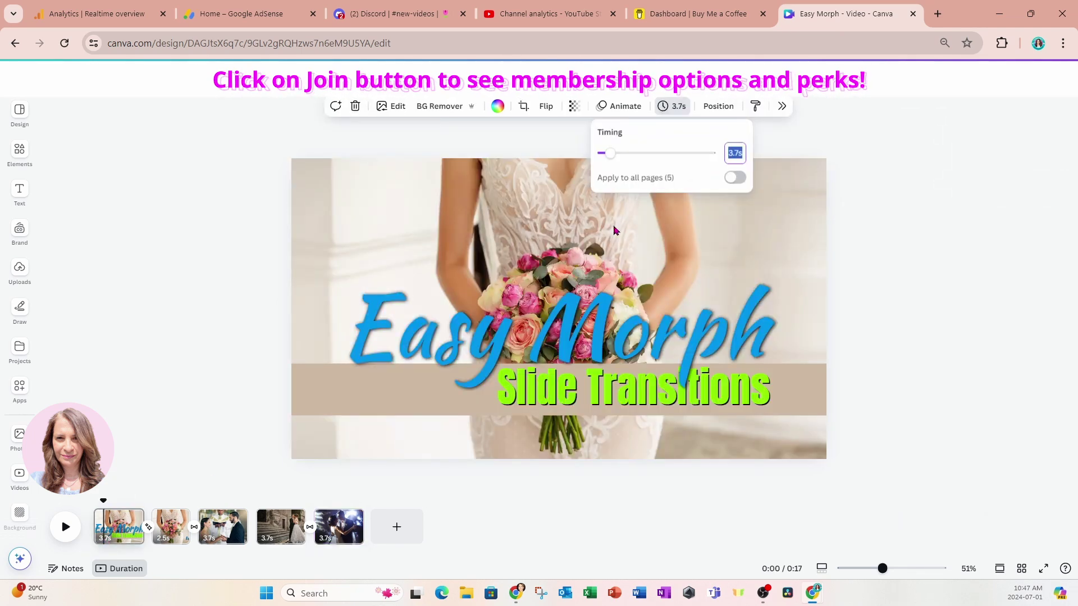
Change the page duration from 3.7 to 4 seconds and apply it to all pages.
key(BackSpace)
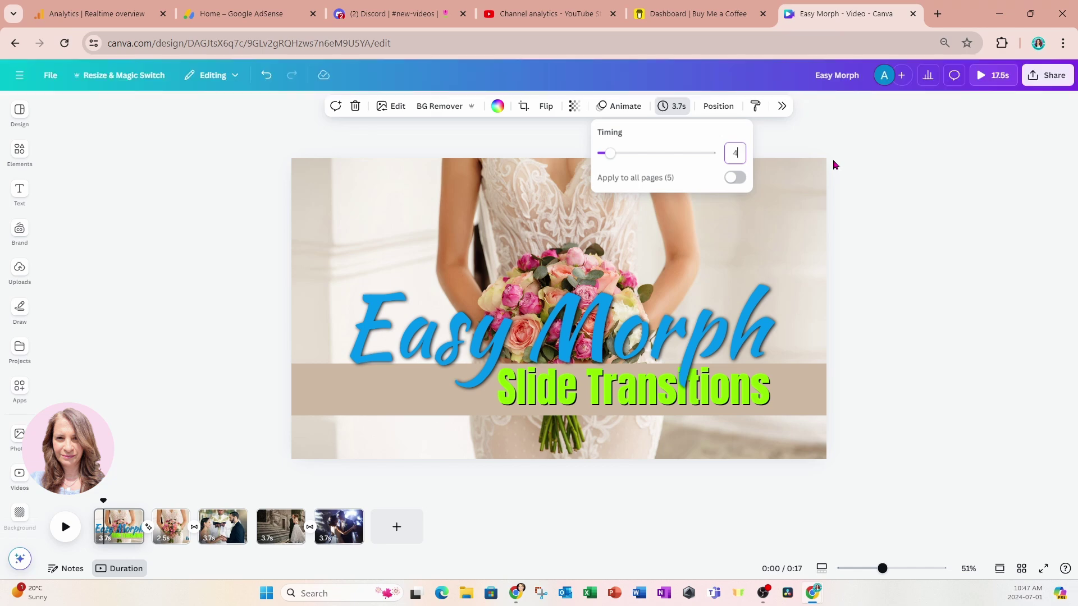
click(740, 180)
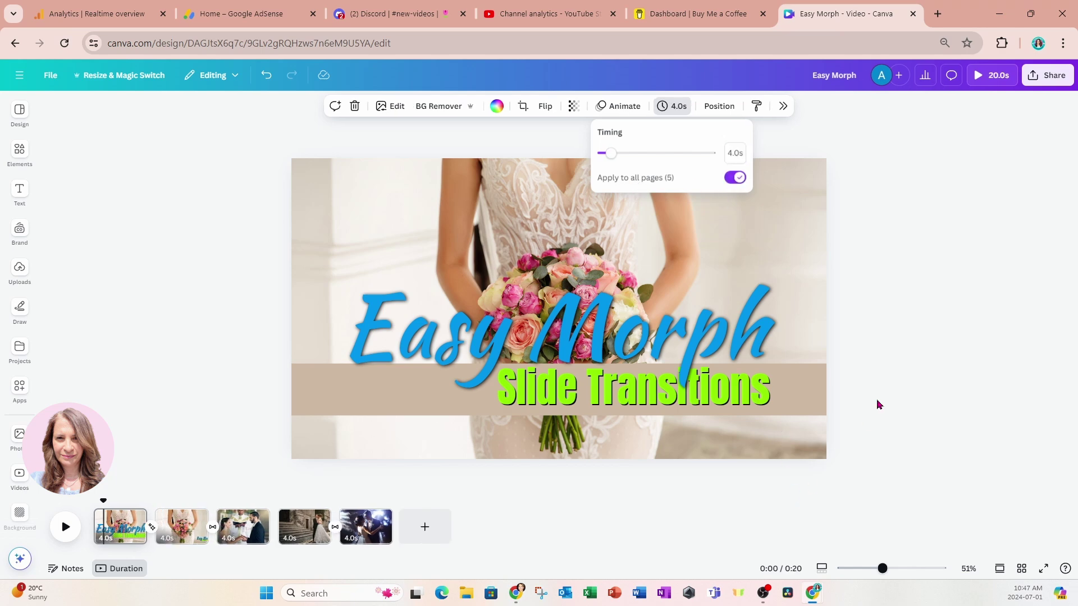
click(891, 380)
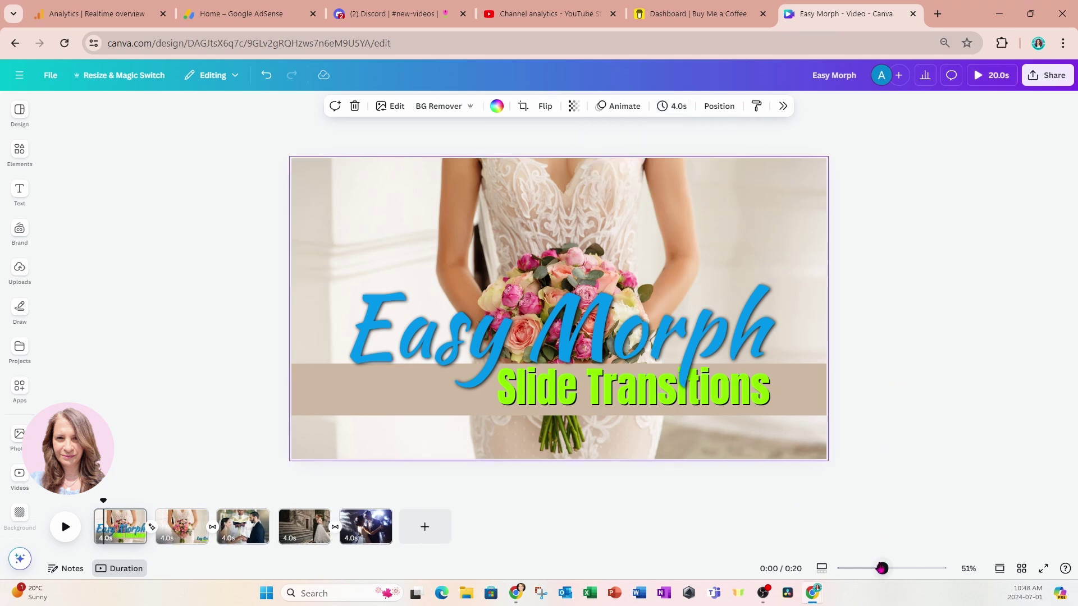
Play the 20-second slideshow from the first page through to the dancing couple.
click(66, 530)
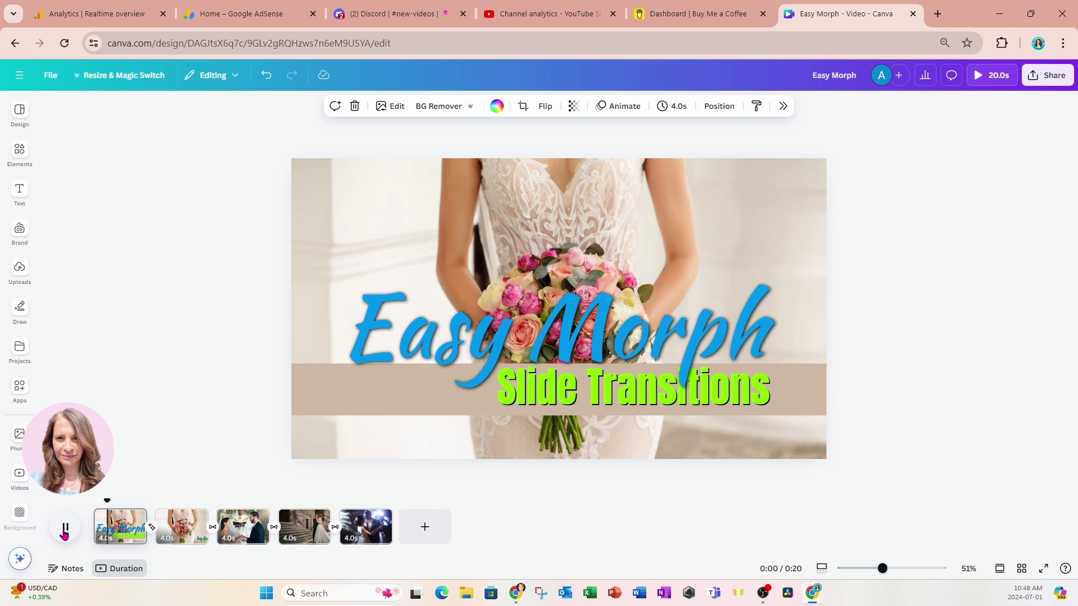